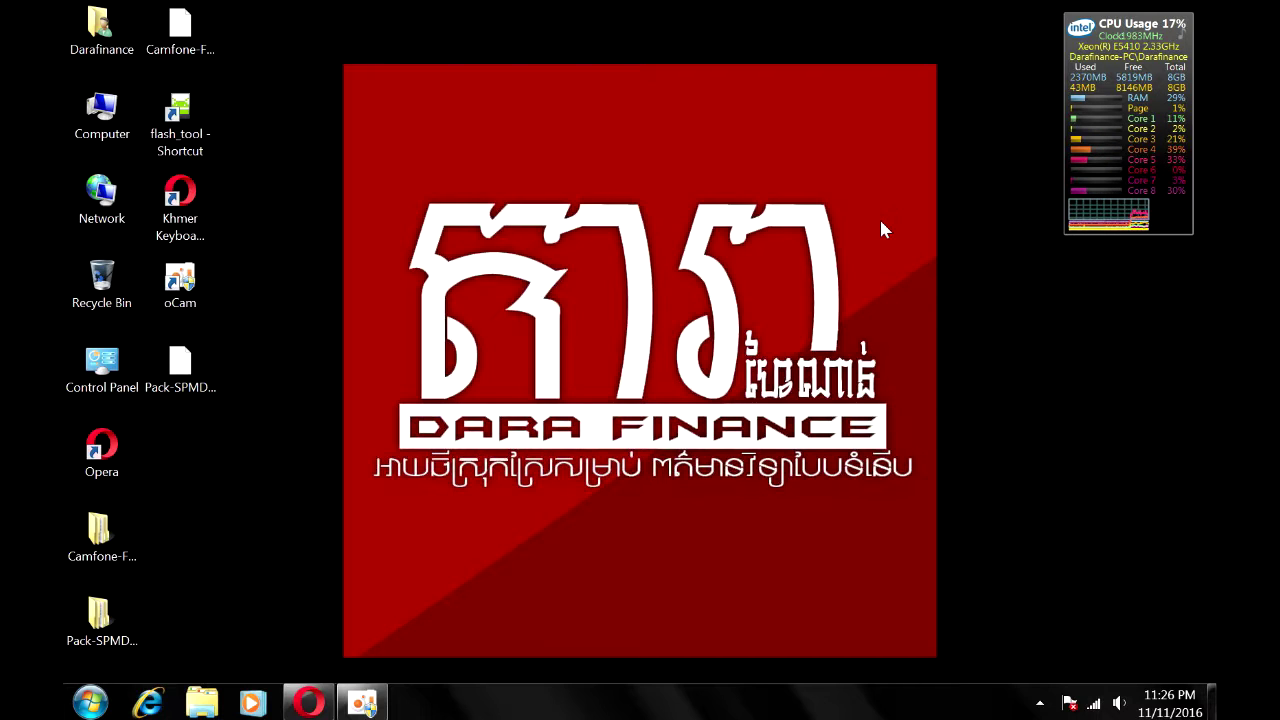
Step: Open the Computer view in Windows Explorer and look over the hard disk drives
right_click(105, 118)
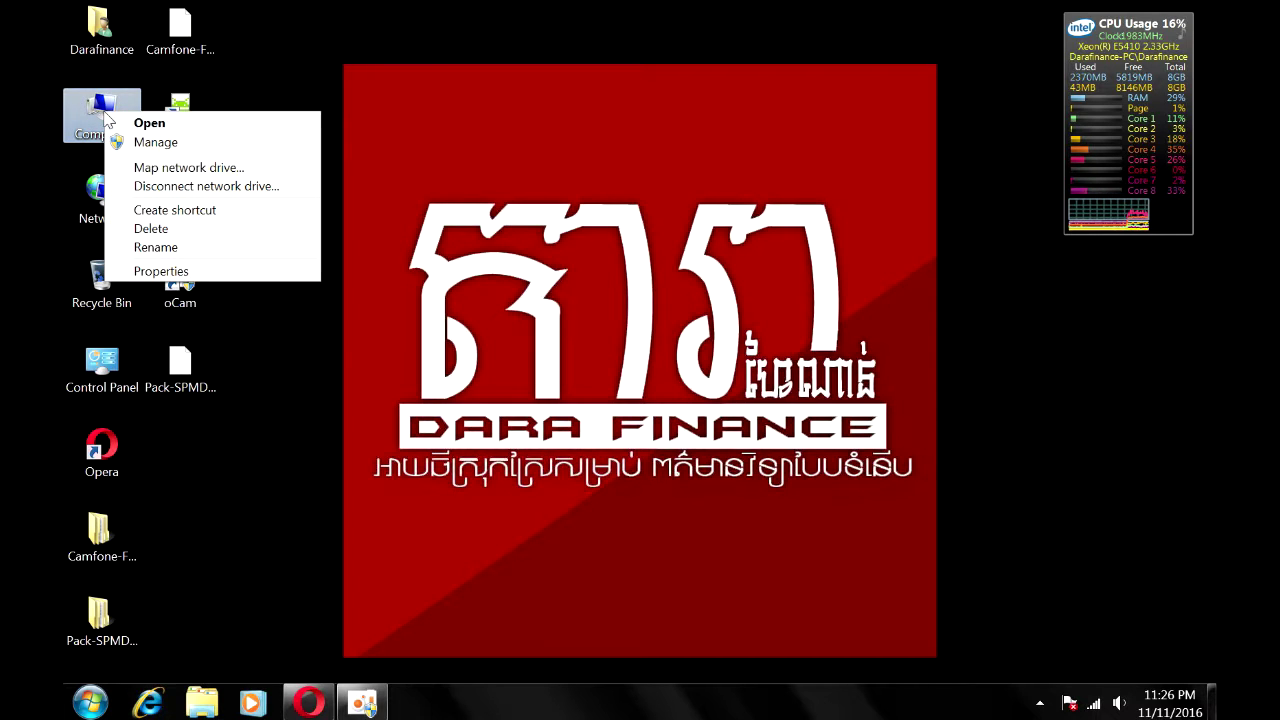
click(412, 62)
click(200, 703)
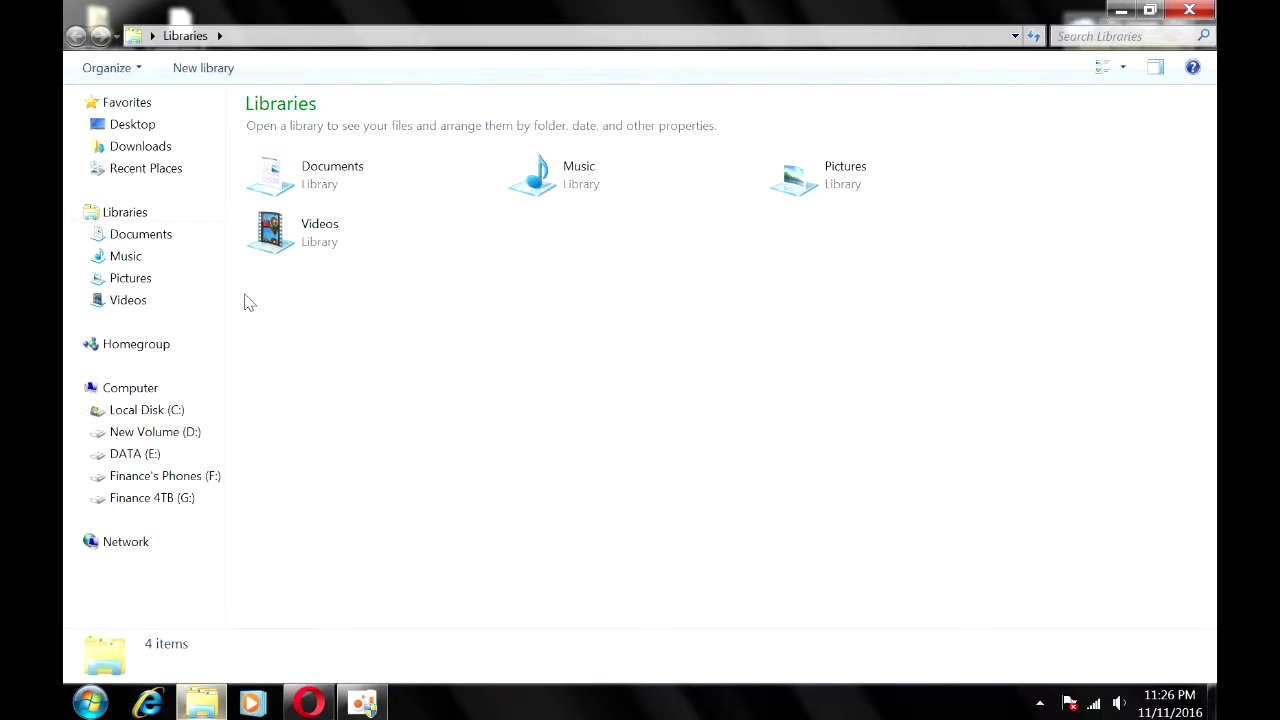
click(145, 390)
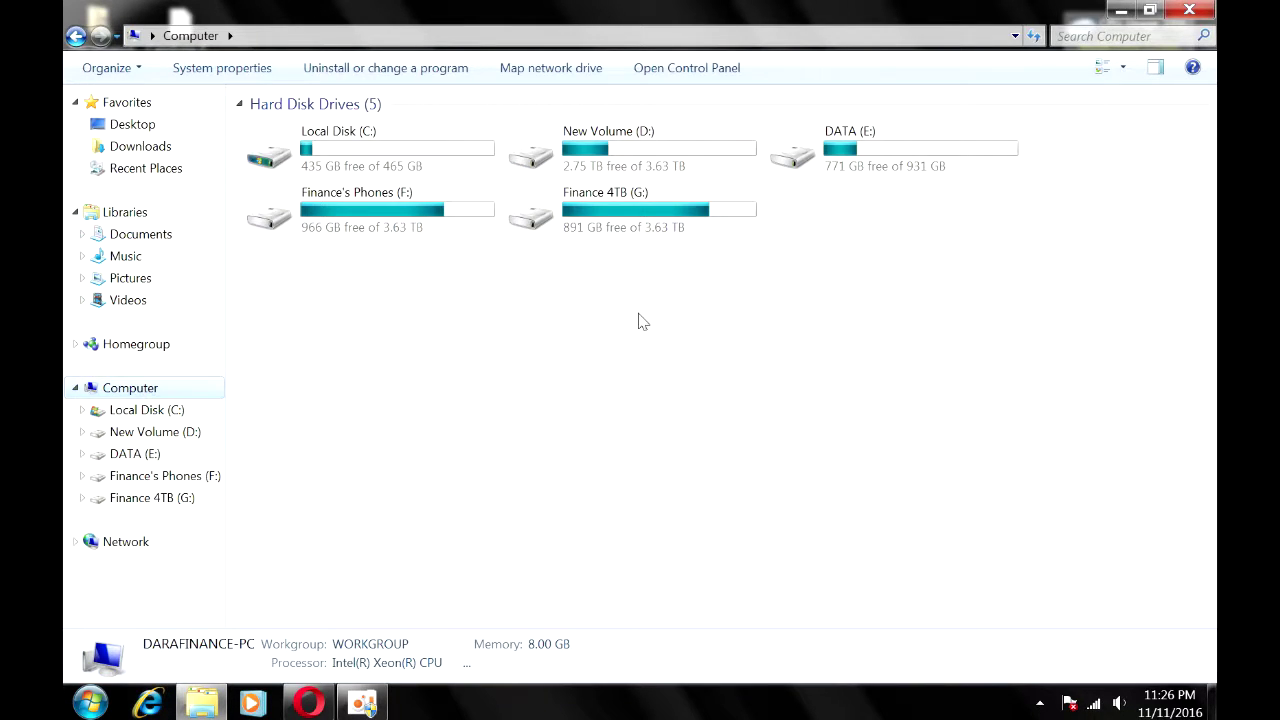
click(785, 150)
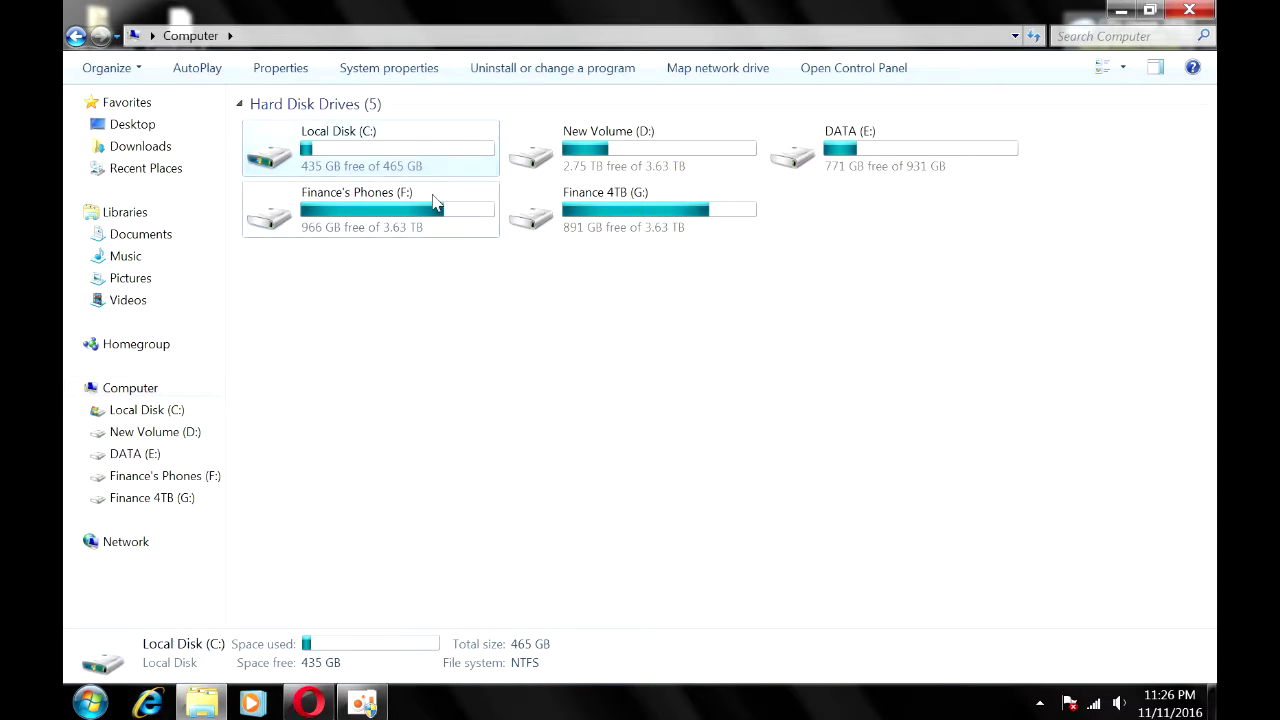
click(710, 150)
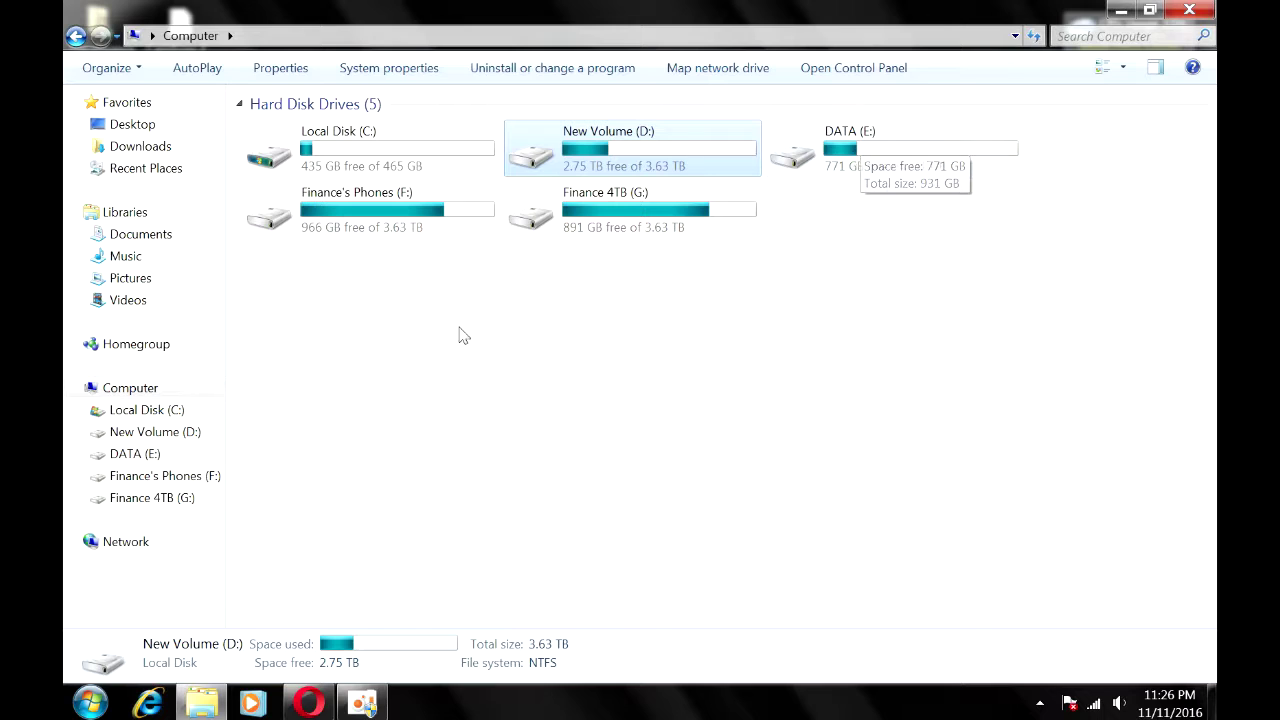
Step: Open Computer Management for this computer, widen its navigation tree and show Disk Management in a maximized window
right_click(112, 396)
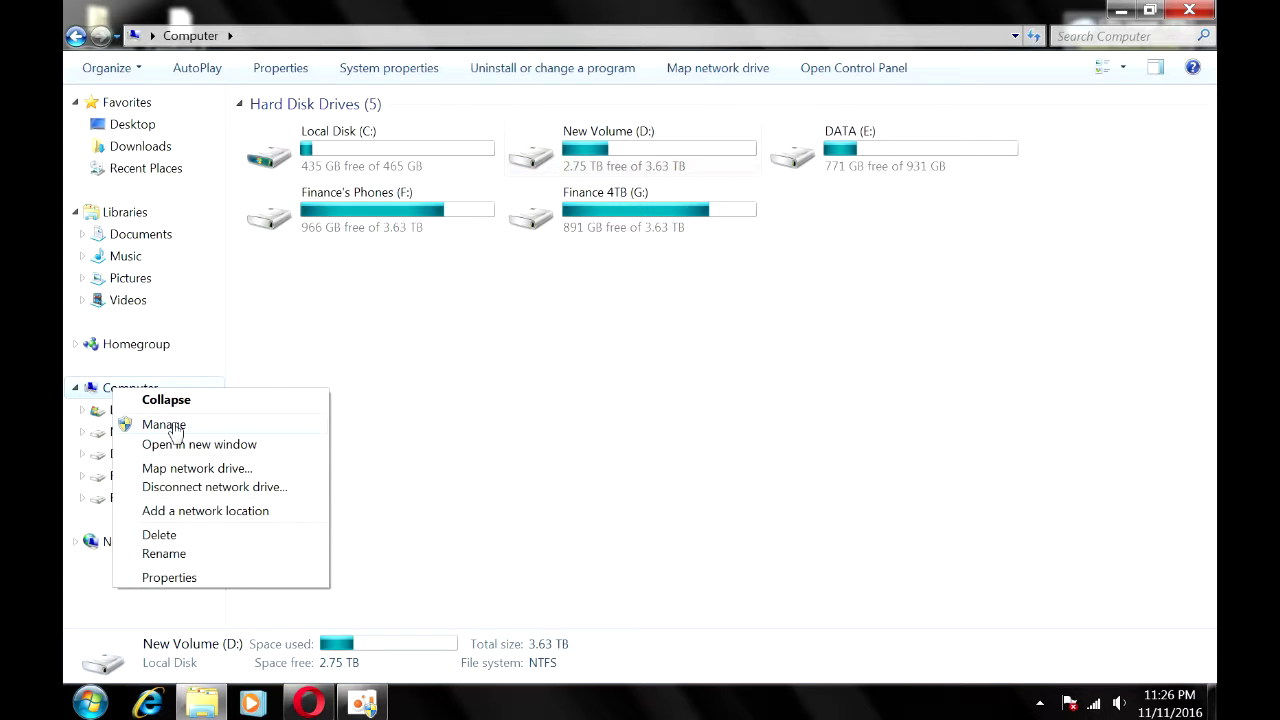
click(231, 429)
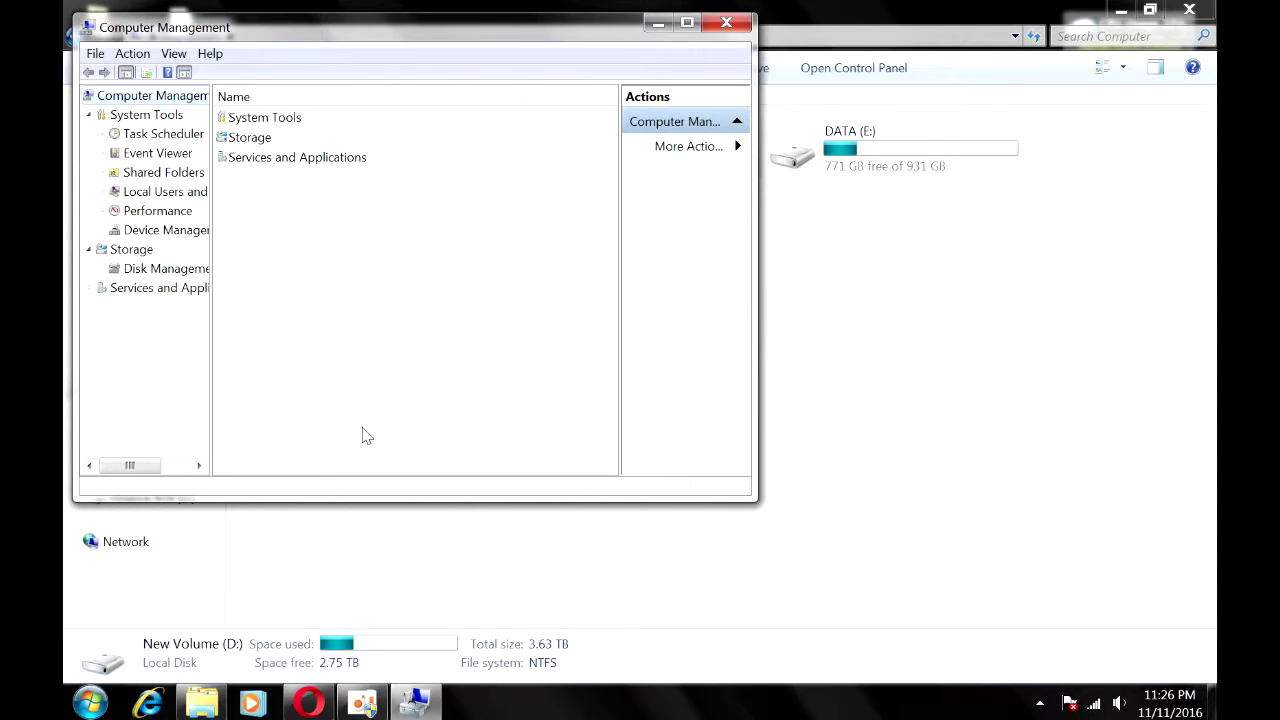
drag(211, 373, 311, 388)
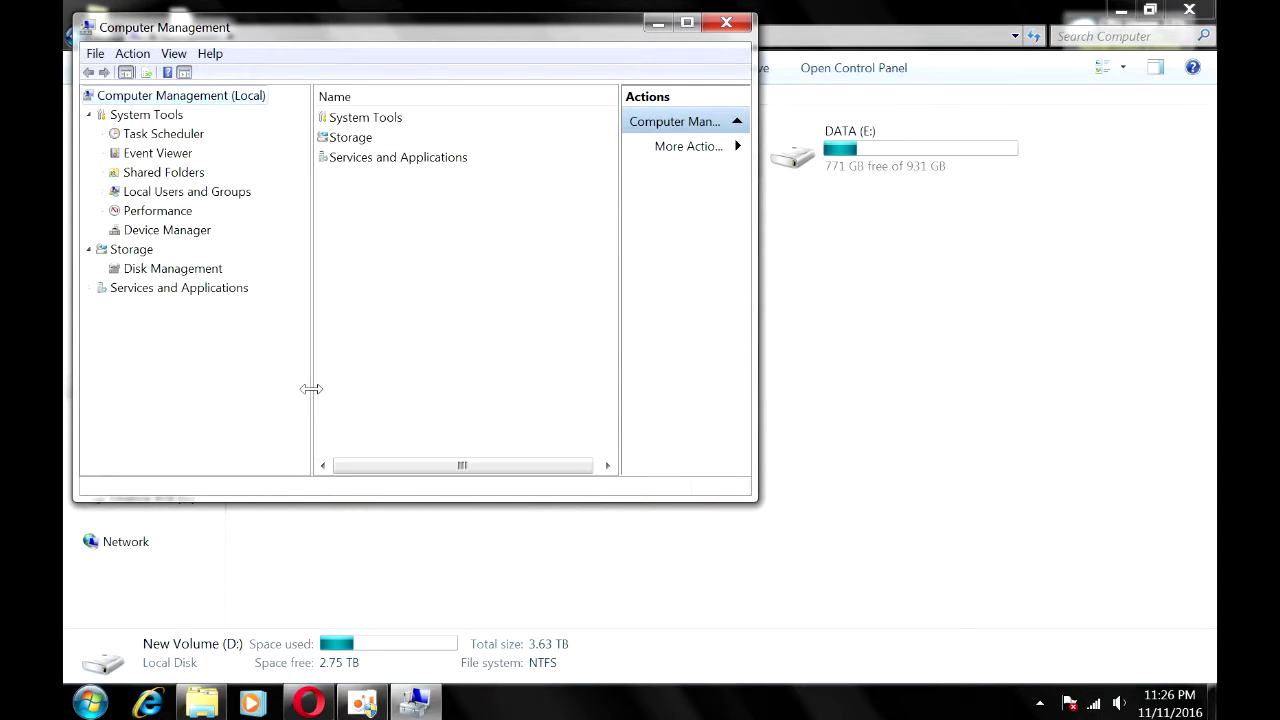
click(138, 273)
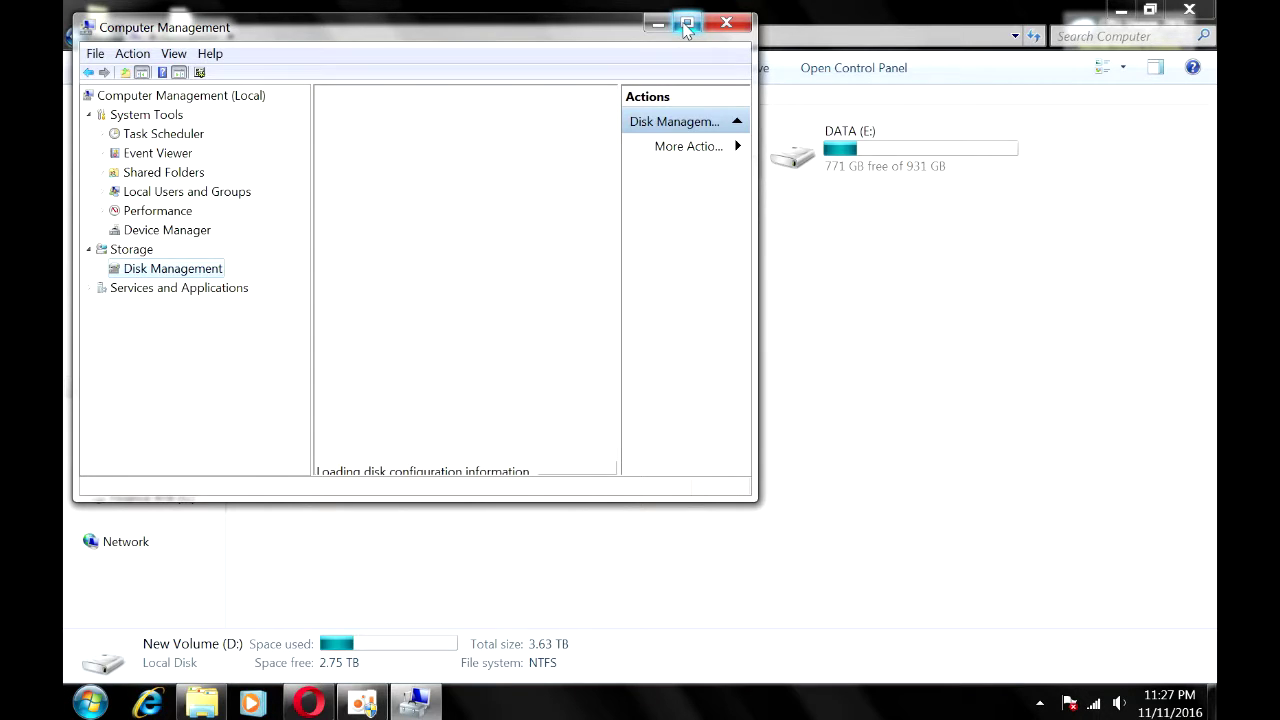
click(687, 23)
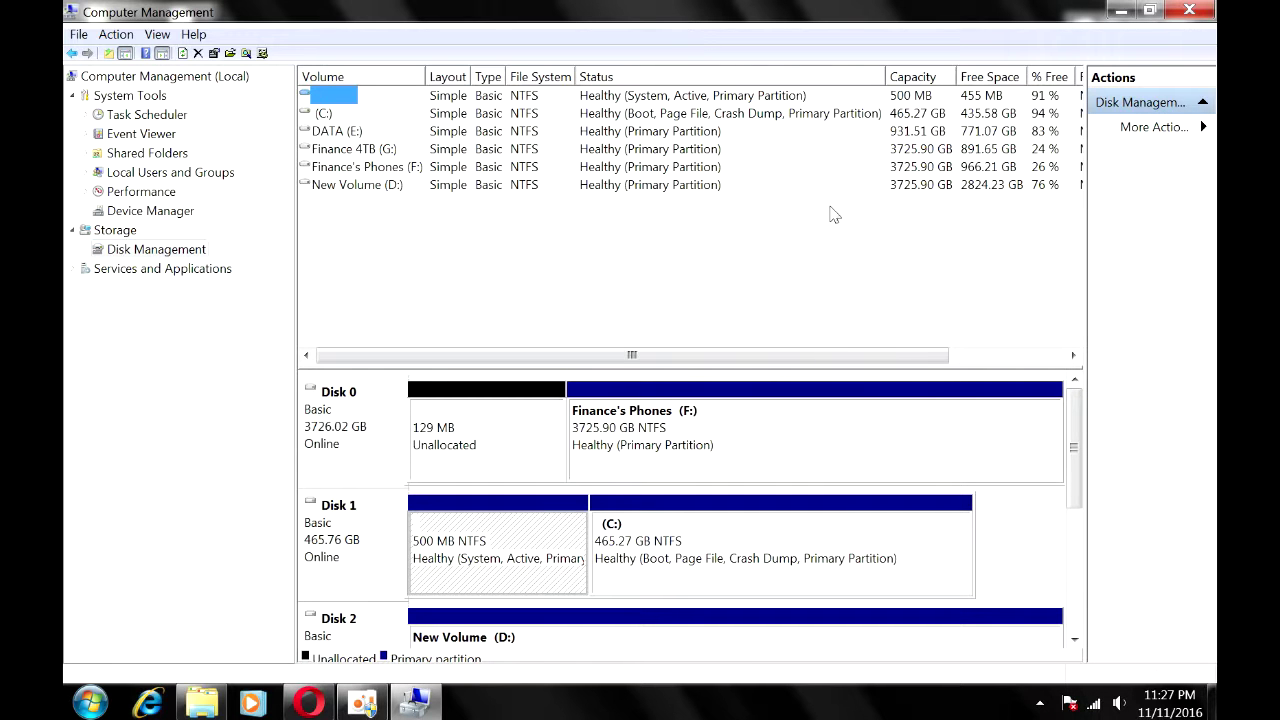
Step: Shrink the DATA (E:) volume on Disk 3 by 100000 MB
drag(1074, 445, 1092, 523)
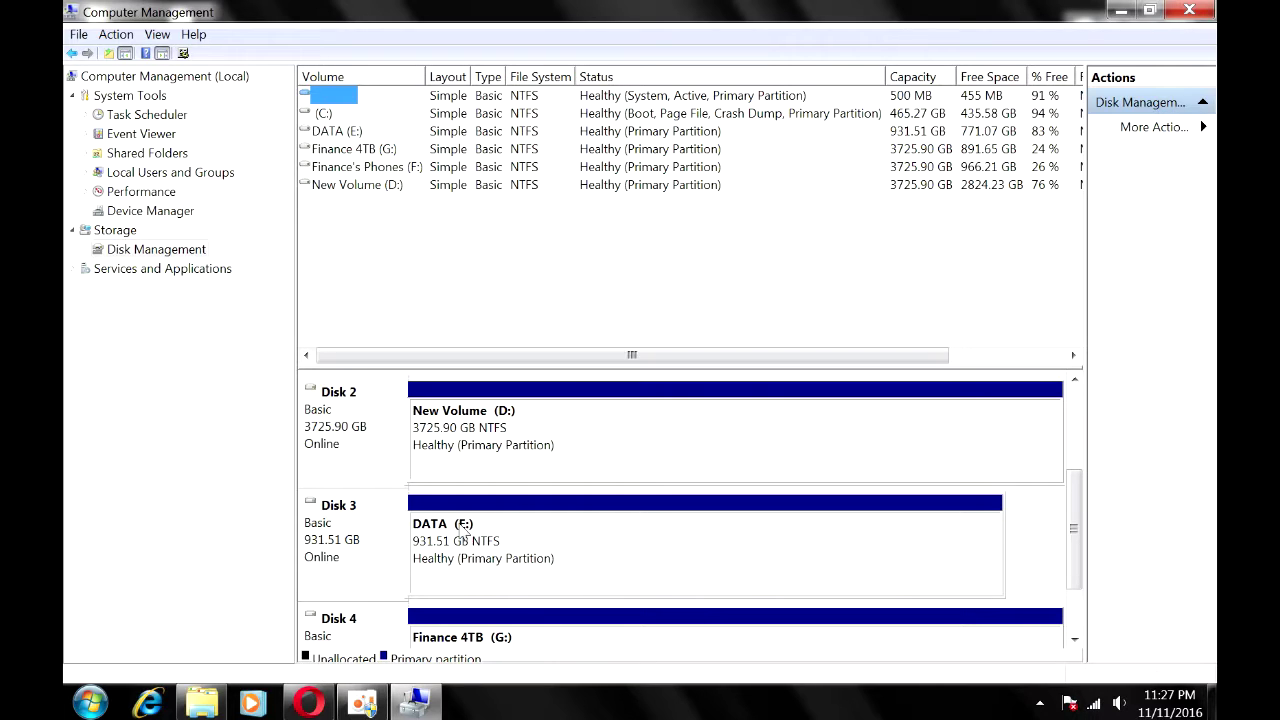
right_click(697, 535)
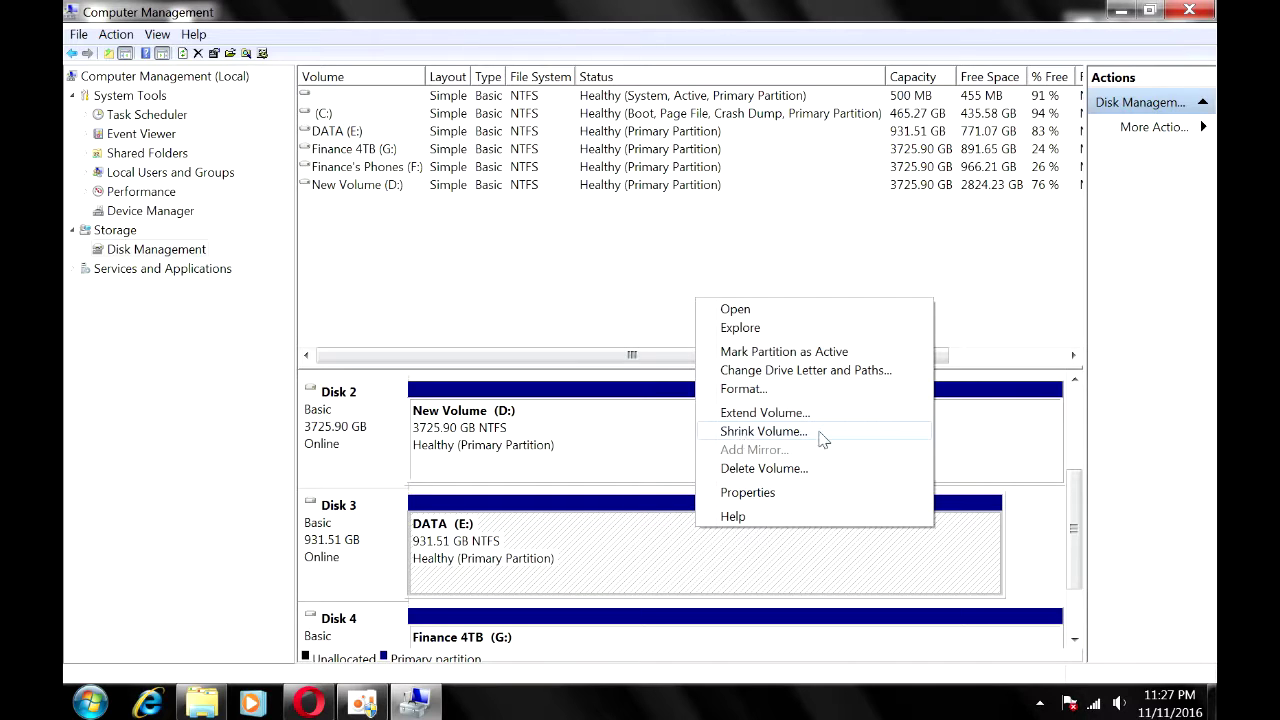
click(819, 431)
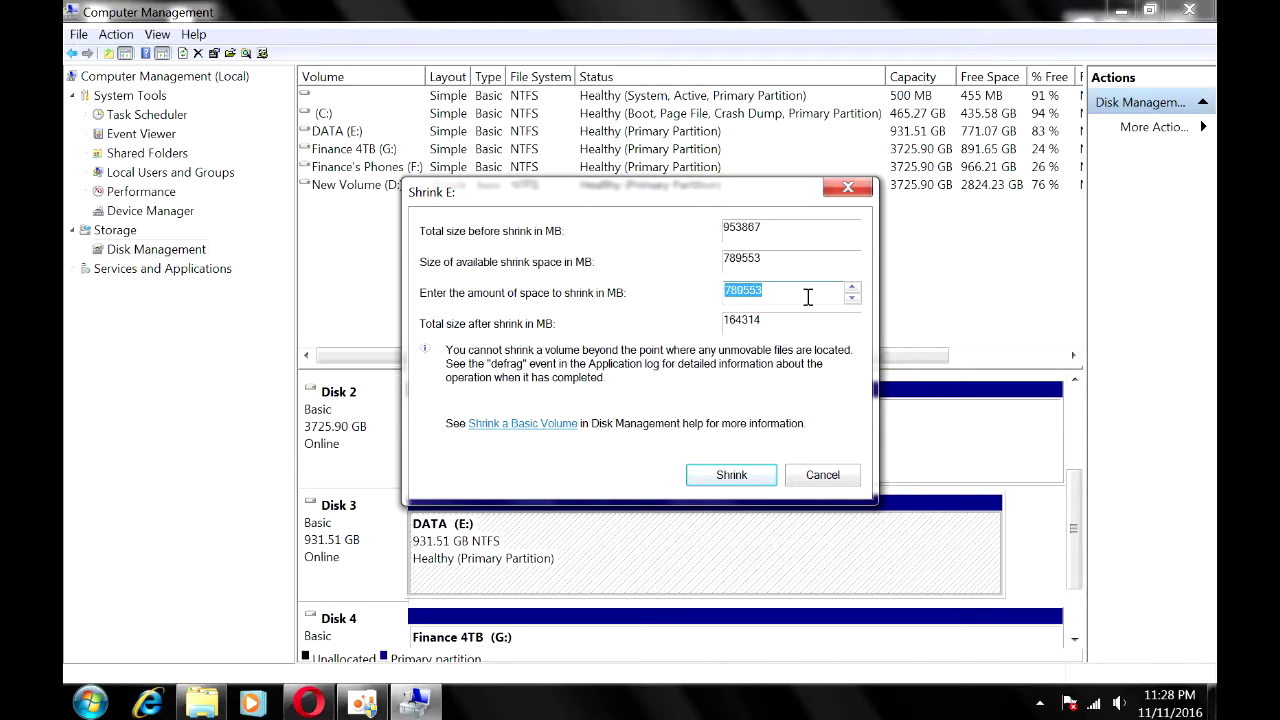
text(100000)
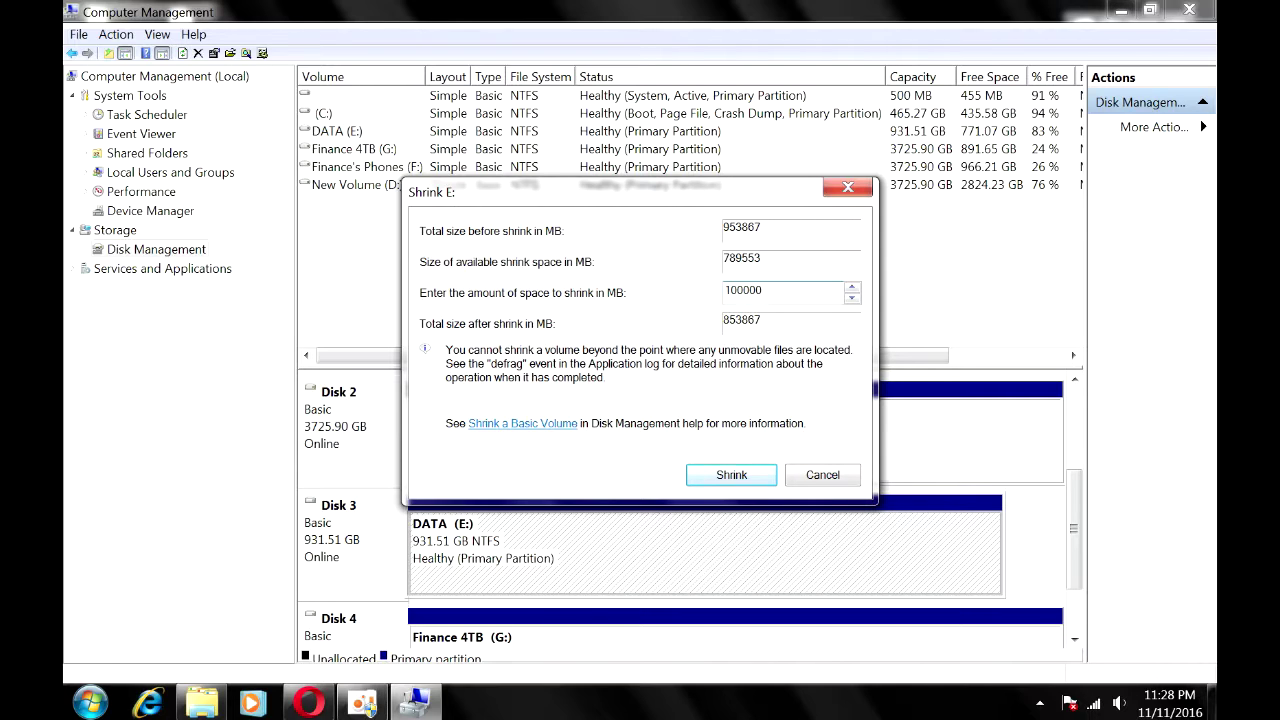
click(743, 485)
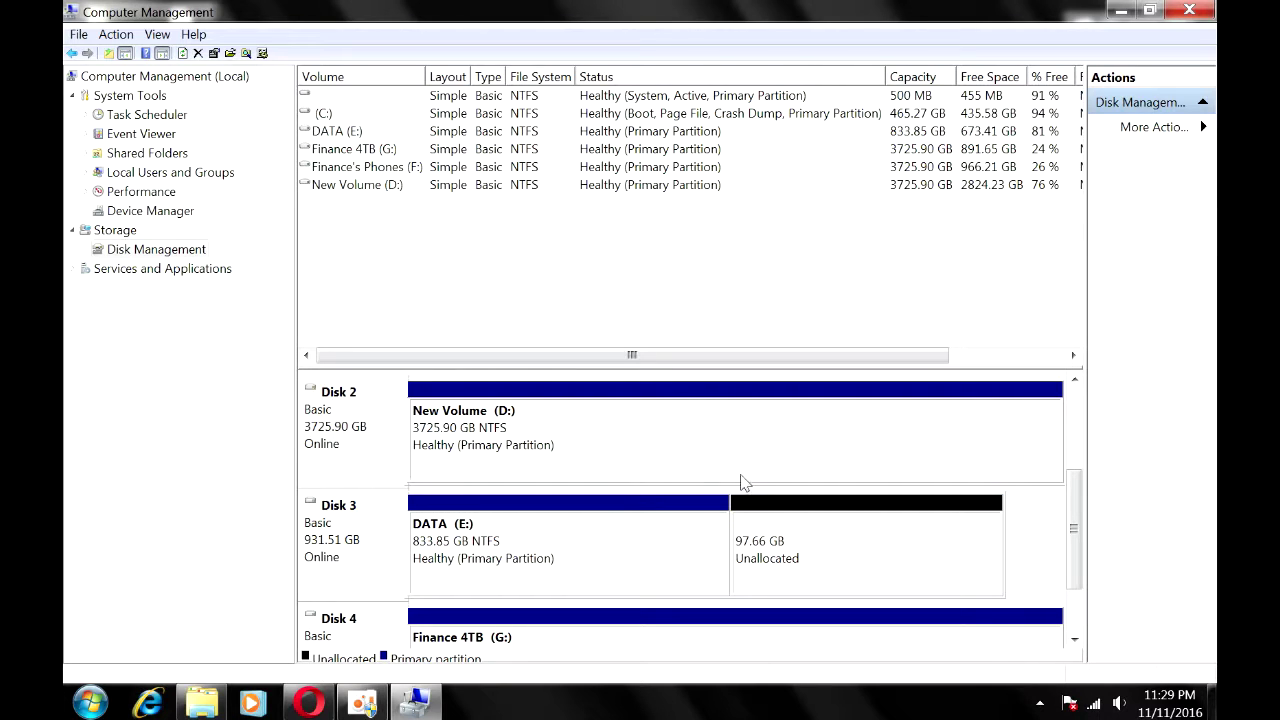
click(795, 534)
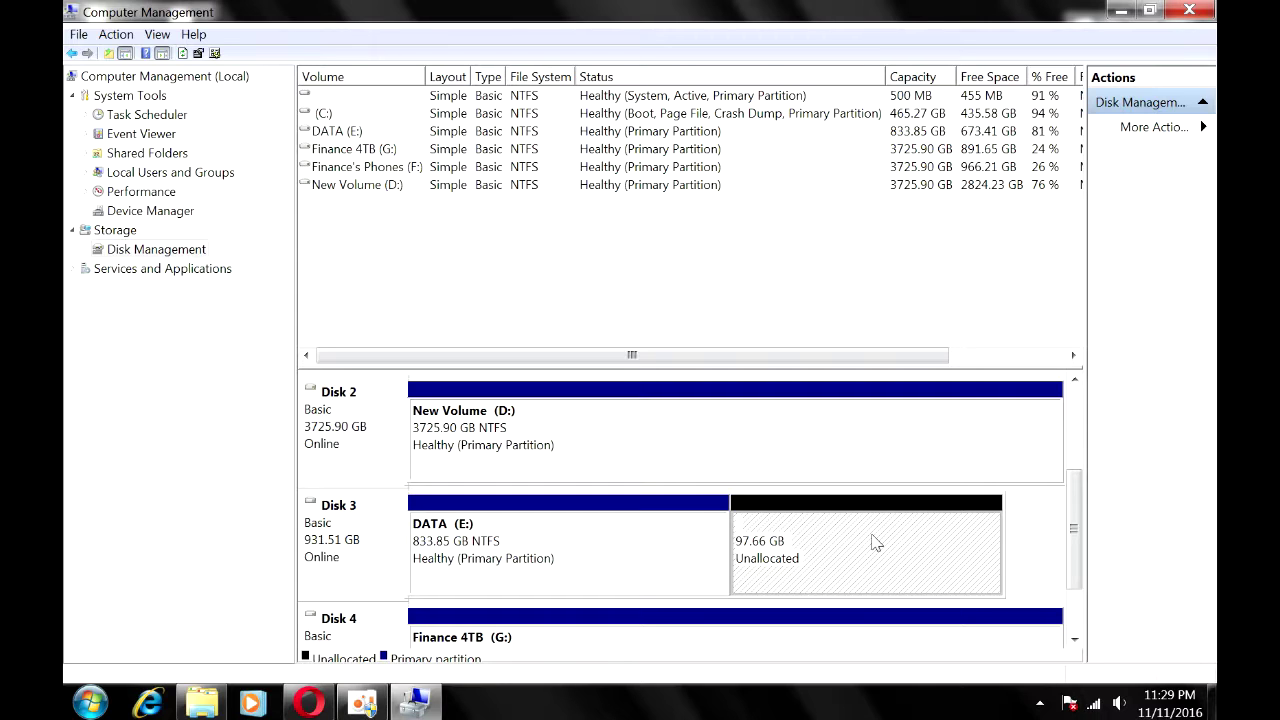
right_click(814, 525)
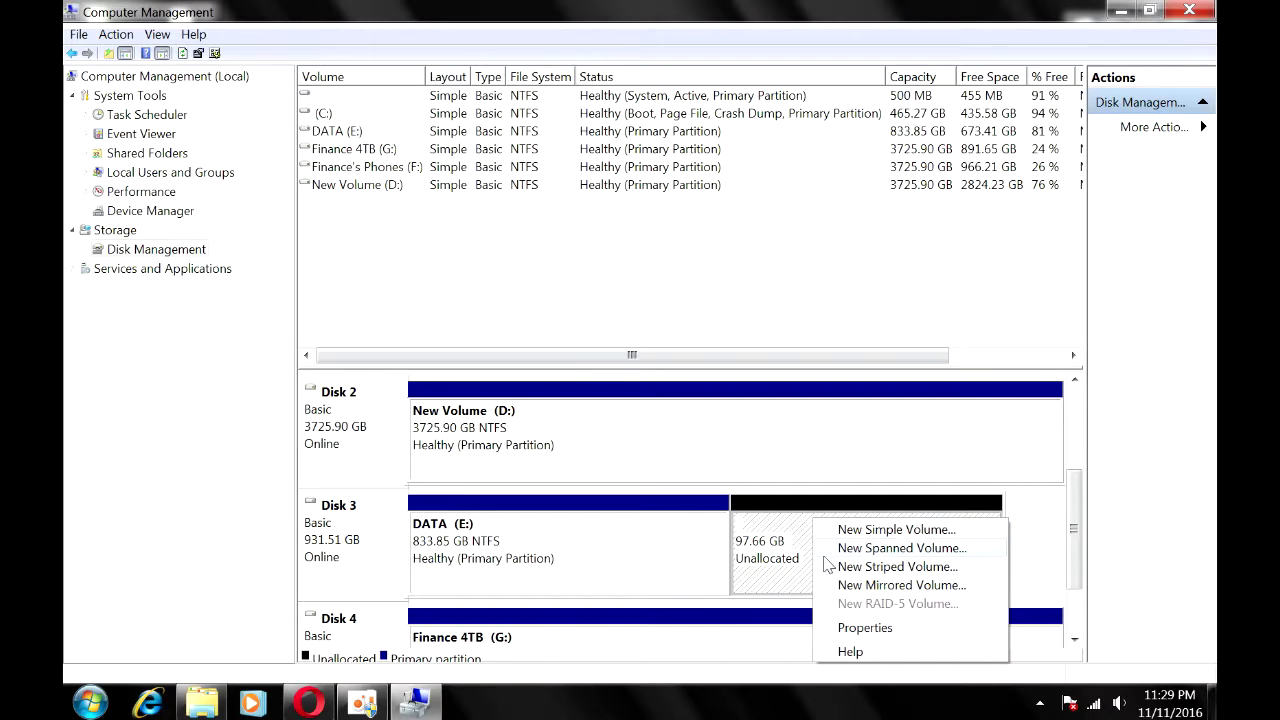
click(779, 548)
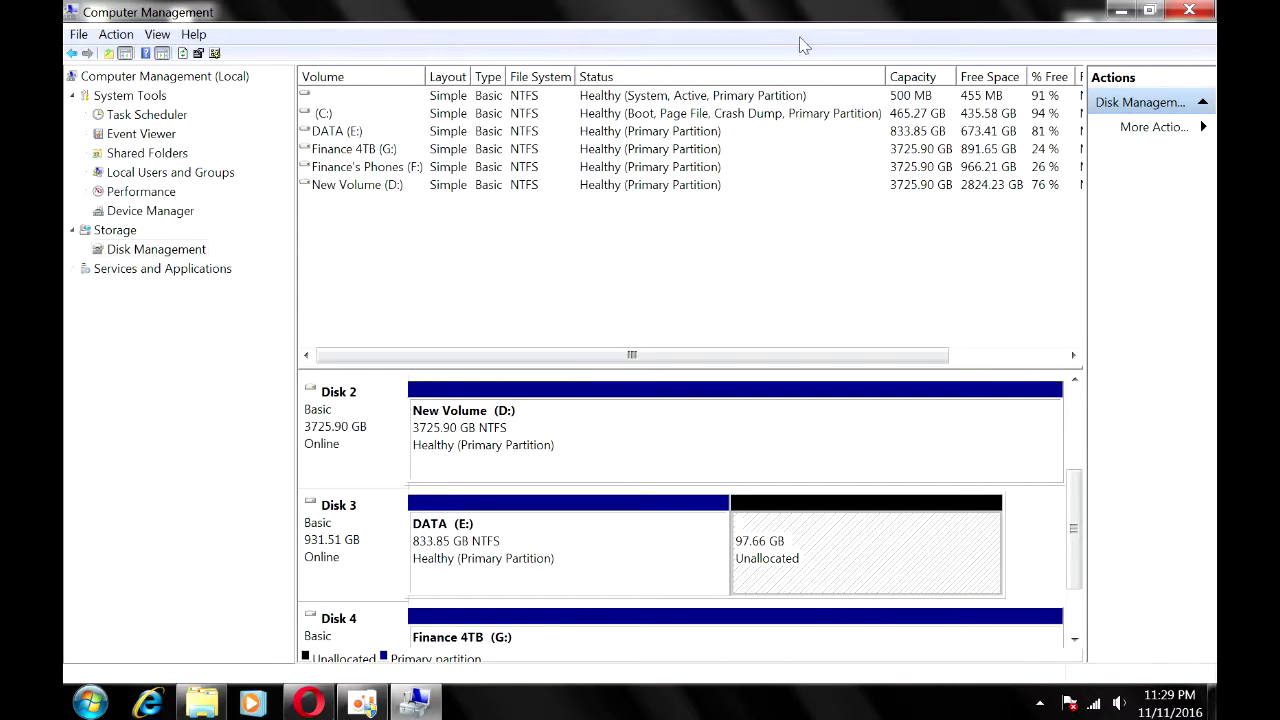
drag(803, 40, 745, 247)
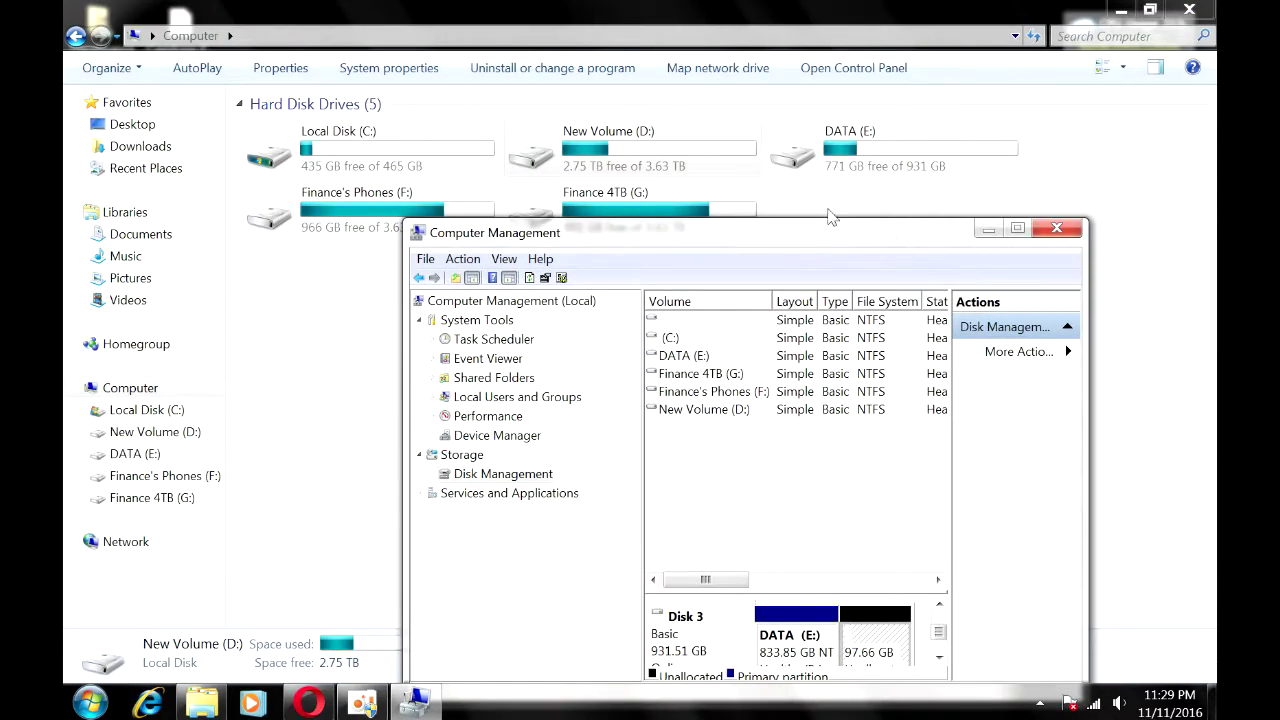
drag(900, 232, 822, 96)
click(940, 93)
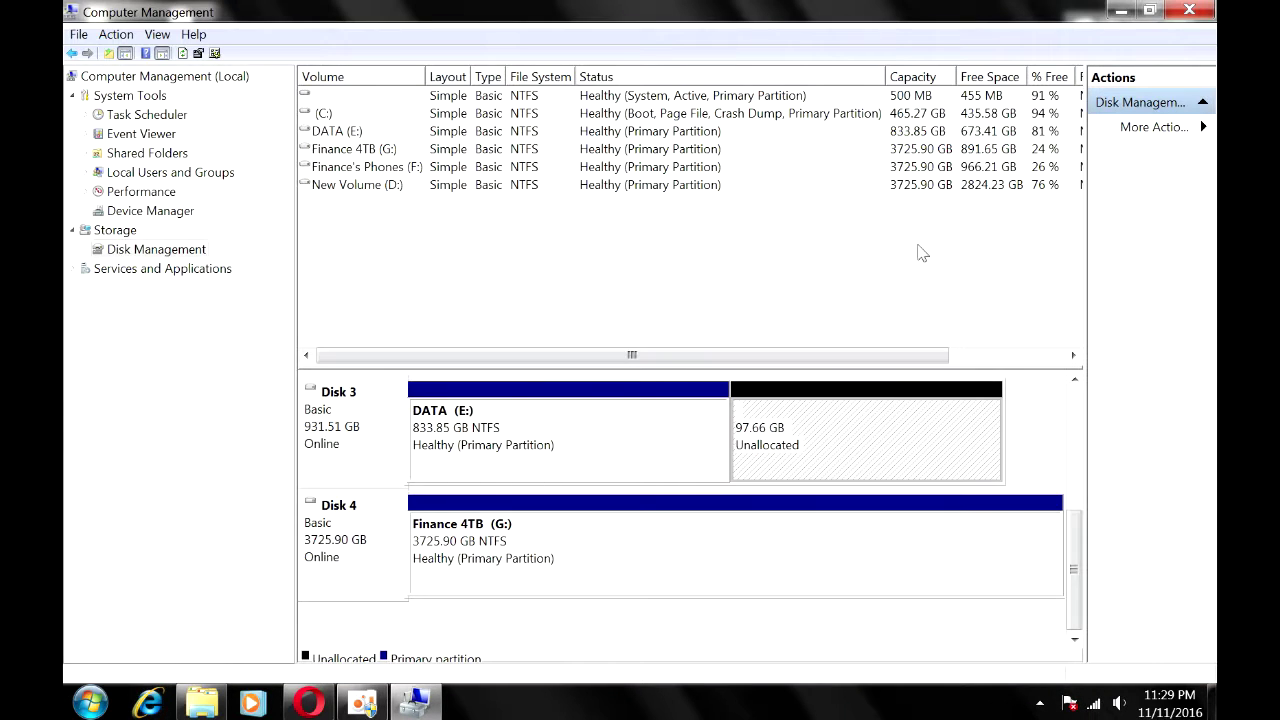
Step: Create a 99999 MB simple volume in Disk 3's unallocated space with drive letter H, NTFS quick format and the volume label 0000
right_click(838, 440)
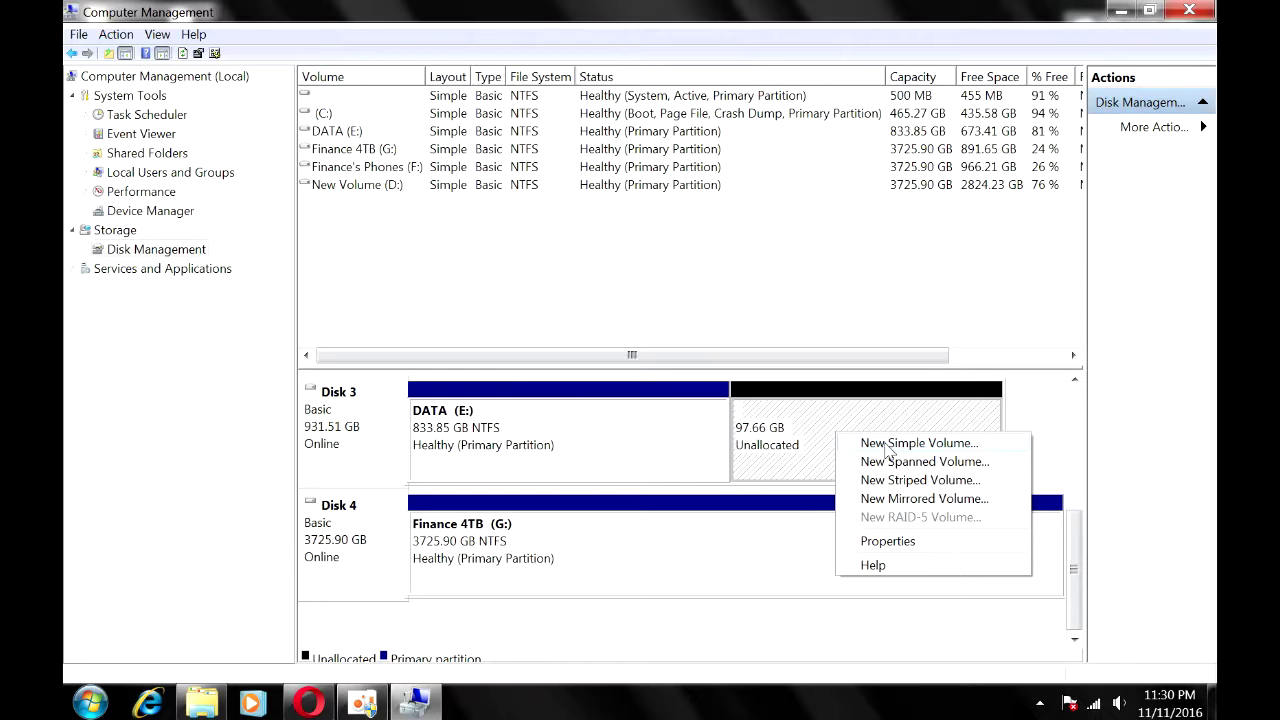
click(887, 450)
click(722, 478)
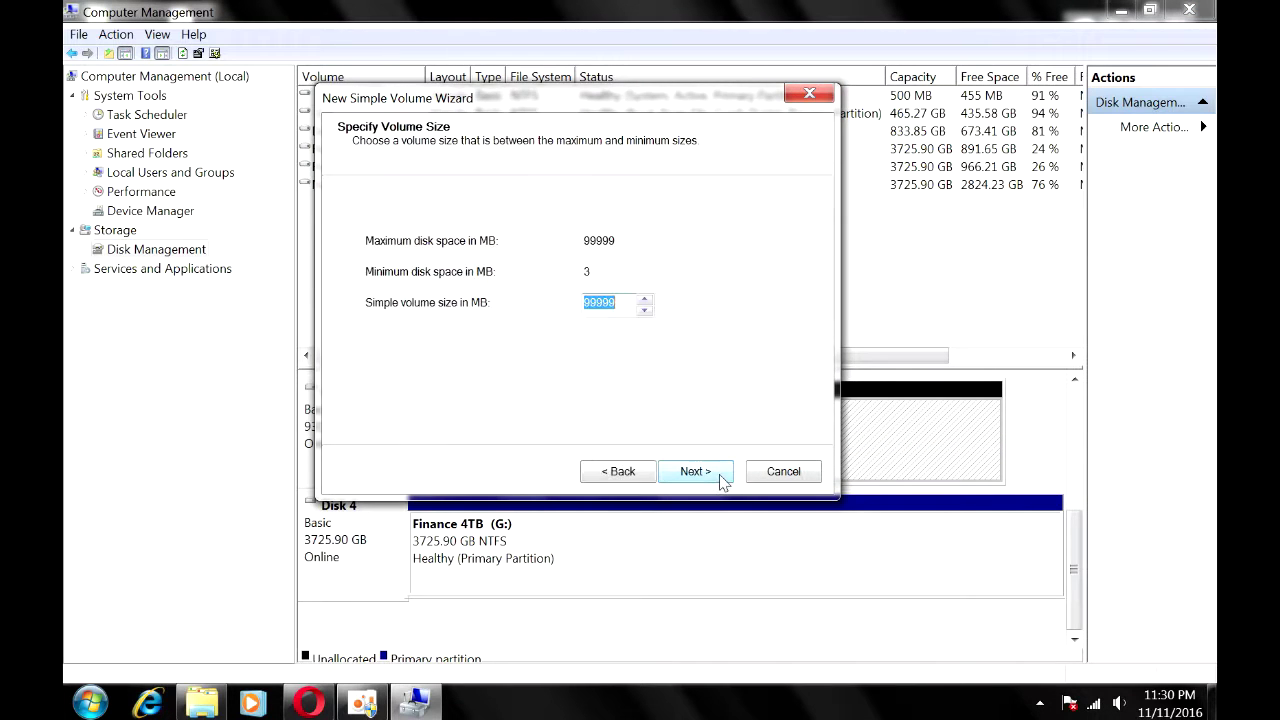
click(722, 478)
click(722, 478)
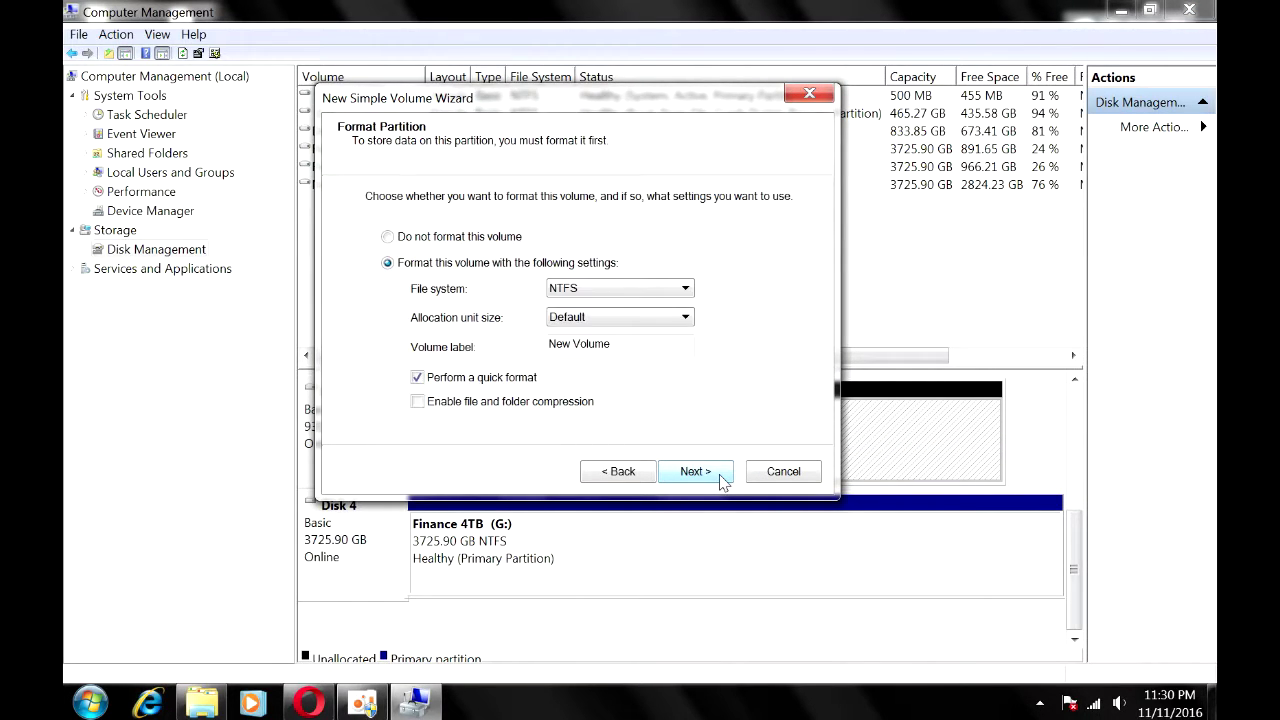
drag(660, 350, 515, 349)
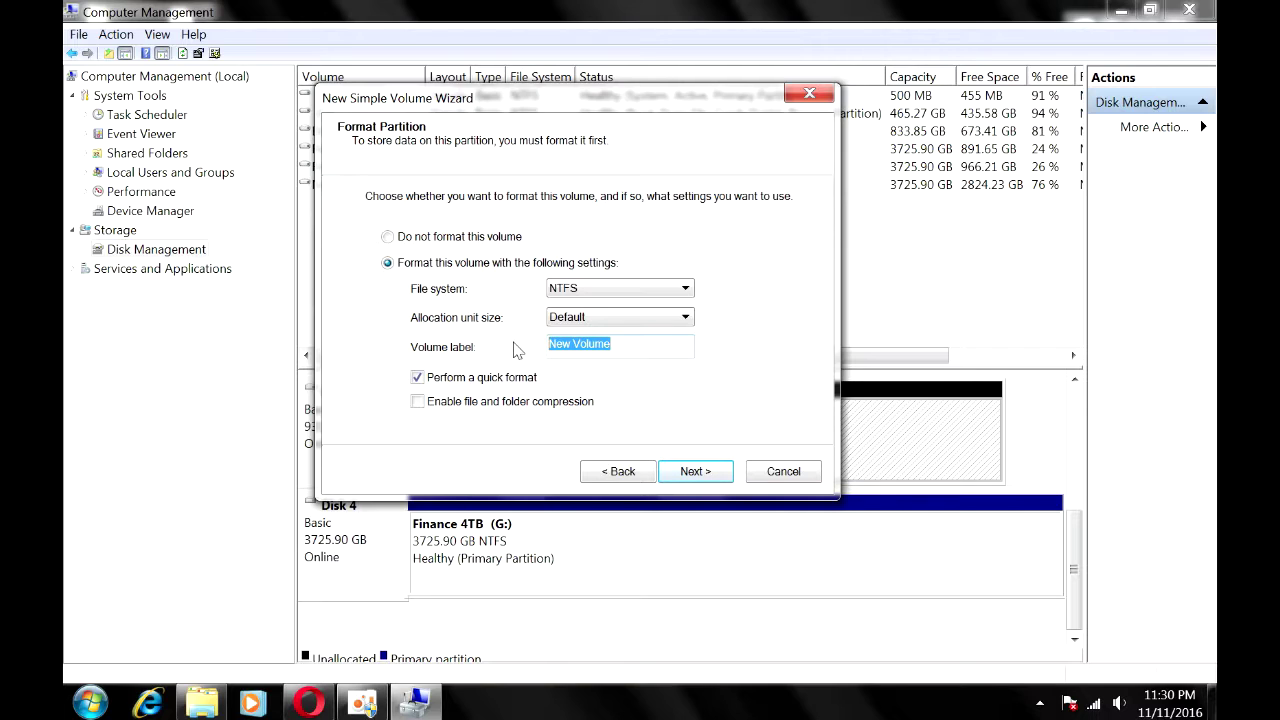
text(0000)
click(693, 472)
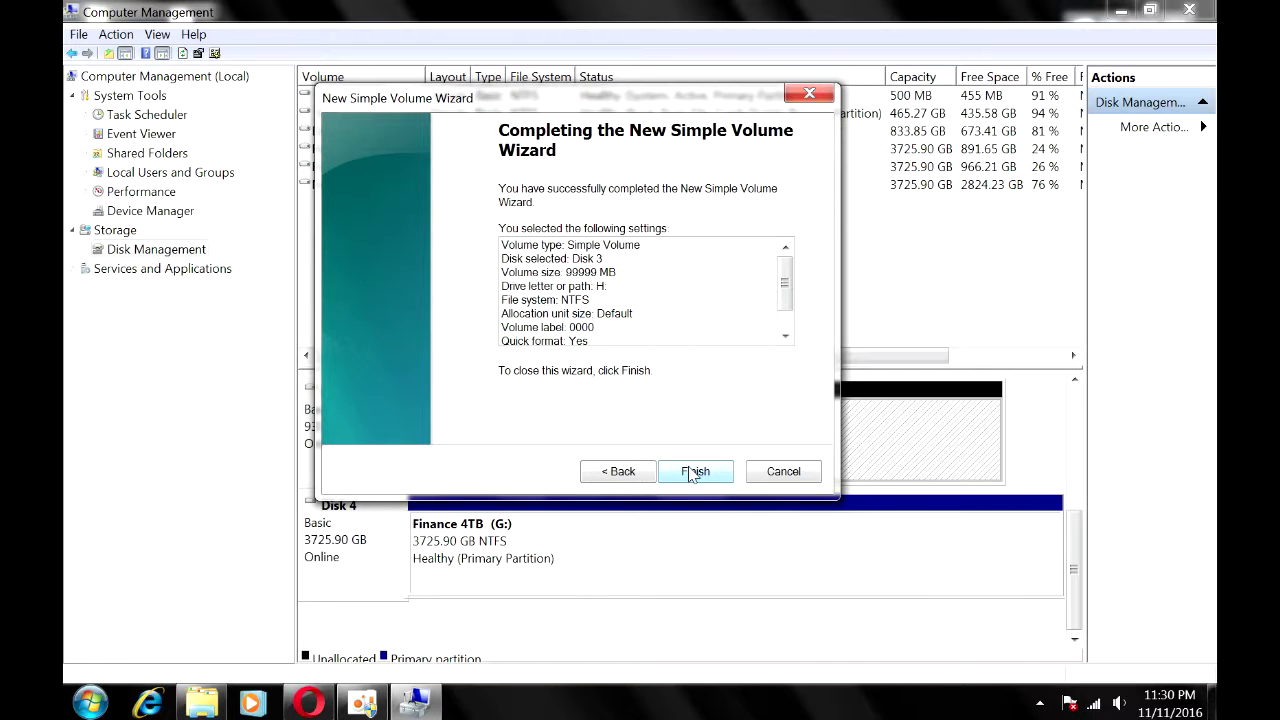
click(693, 472)
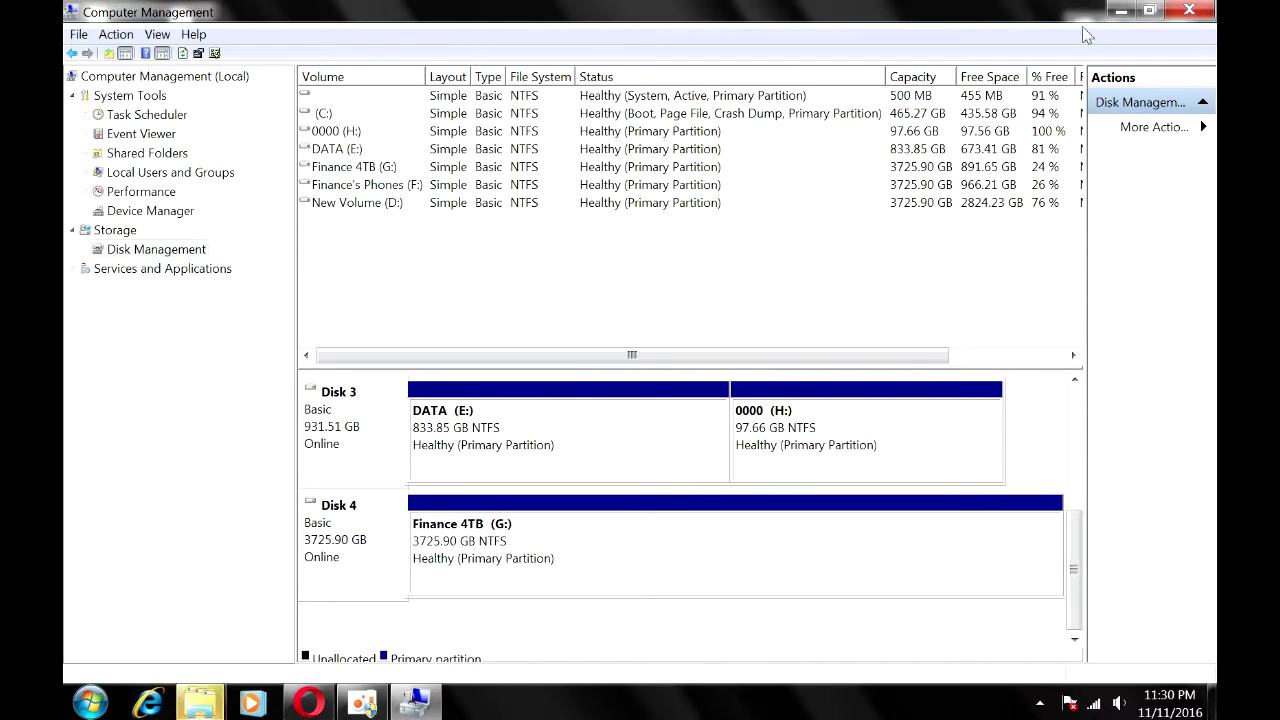
Step: Minimize Computer Management, dismiss the AutoPlay prompt and check the 0000 (H:) drive in the Computer view
click(1121, 11)
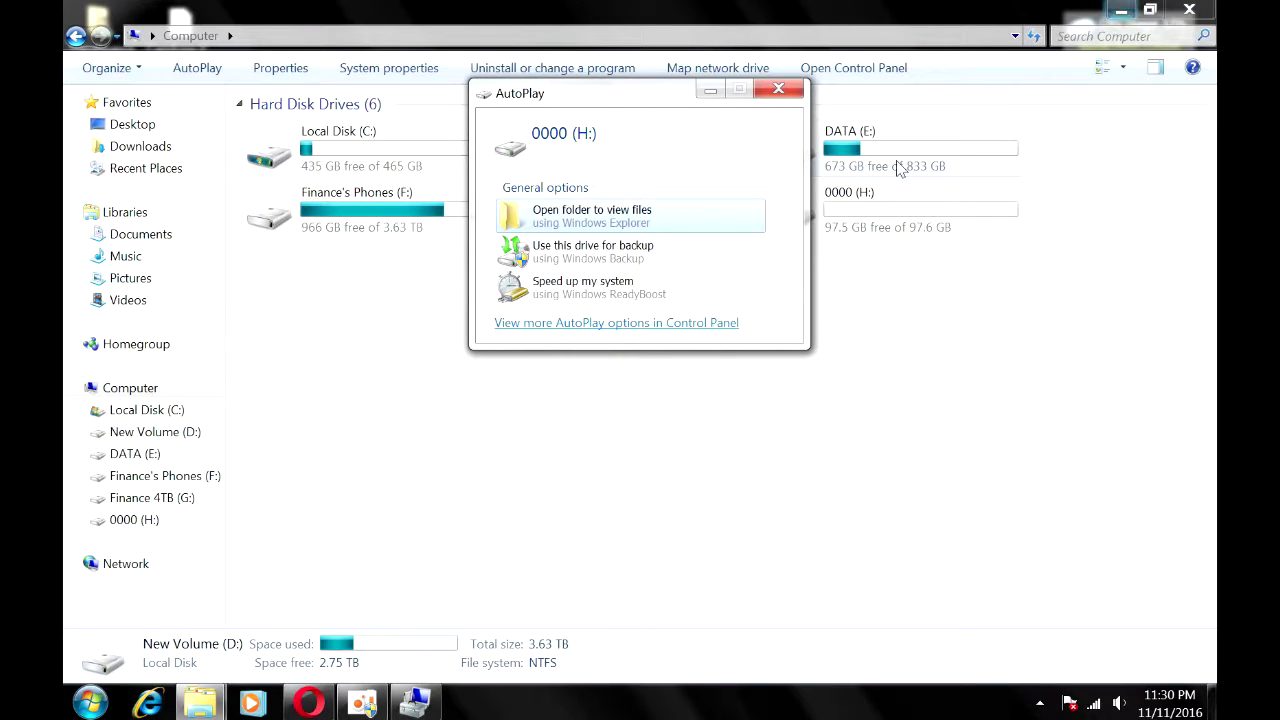
click(790, 94)
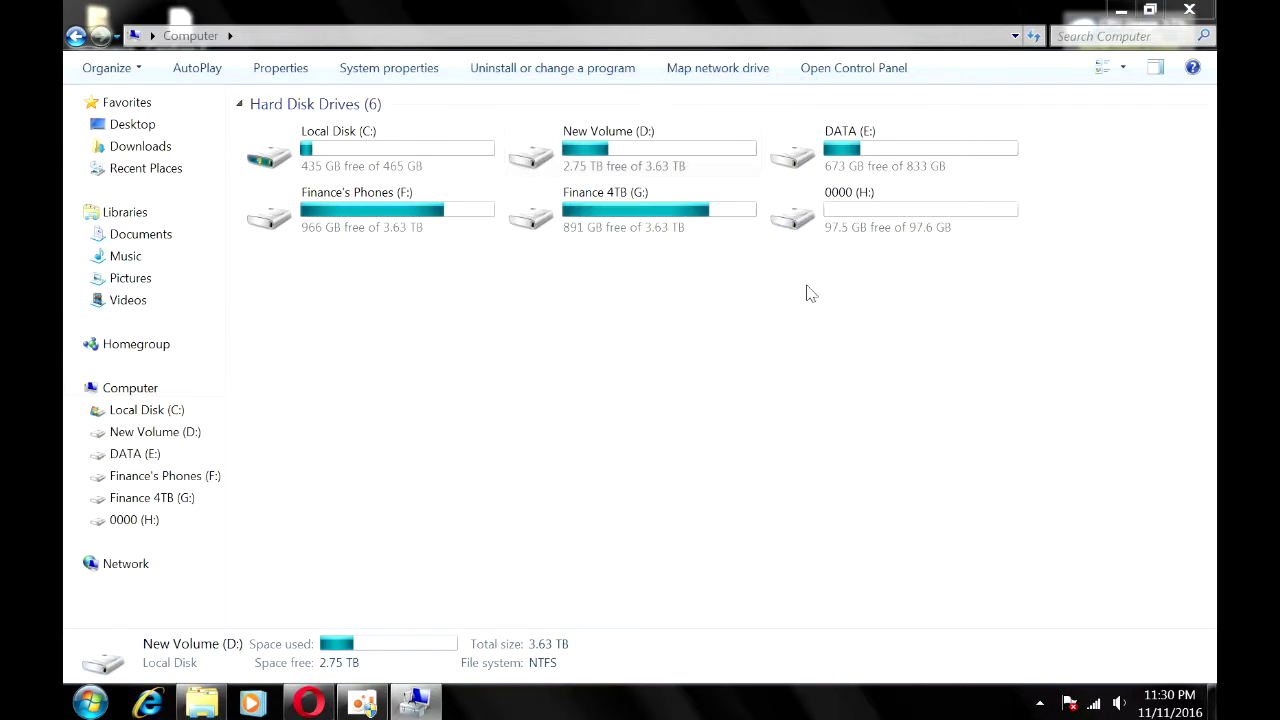
click(900, 232)
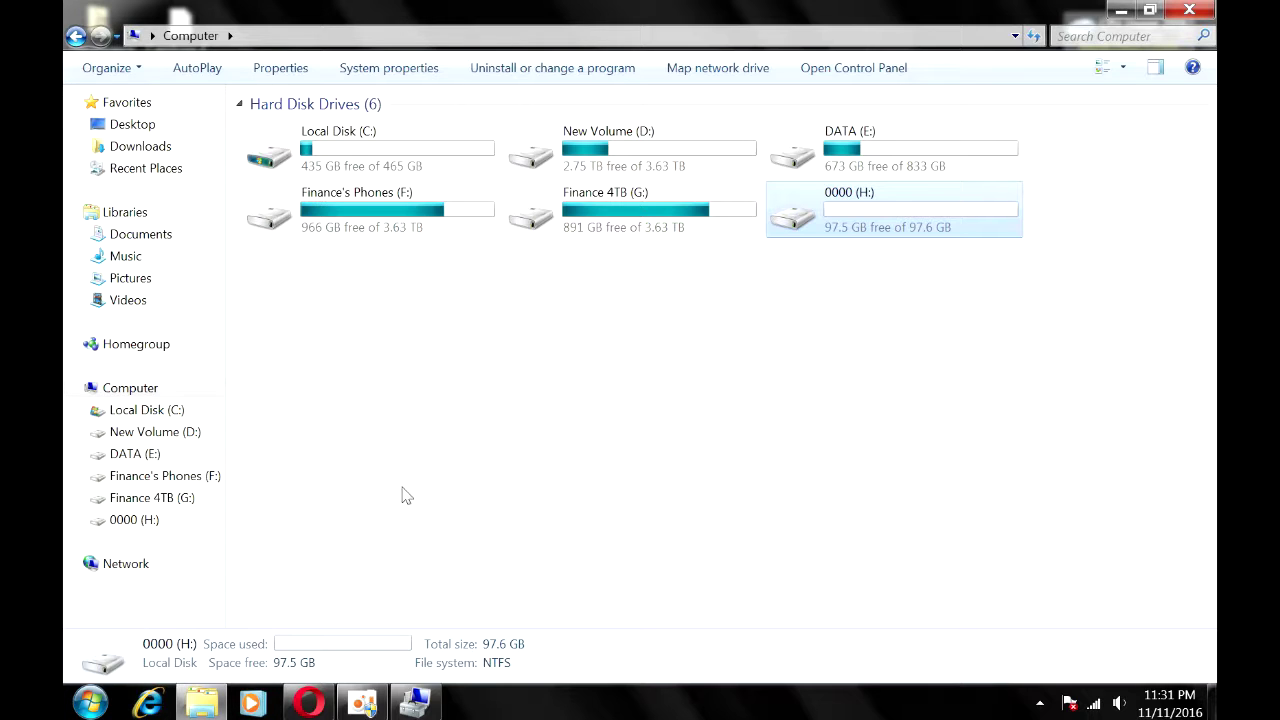
Step: Return to Disk Management and delete the 0000 (H:) volume on Disk 3, accepting the data loss
click(415, 704)
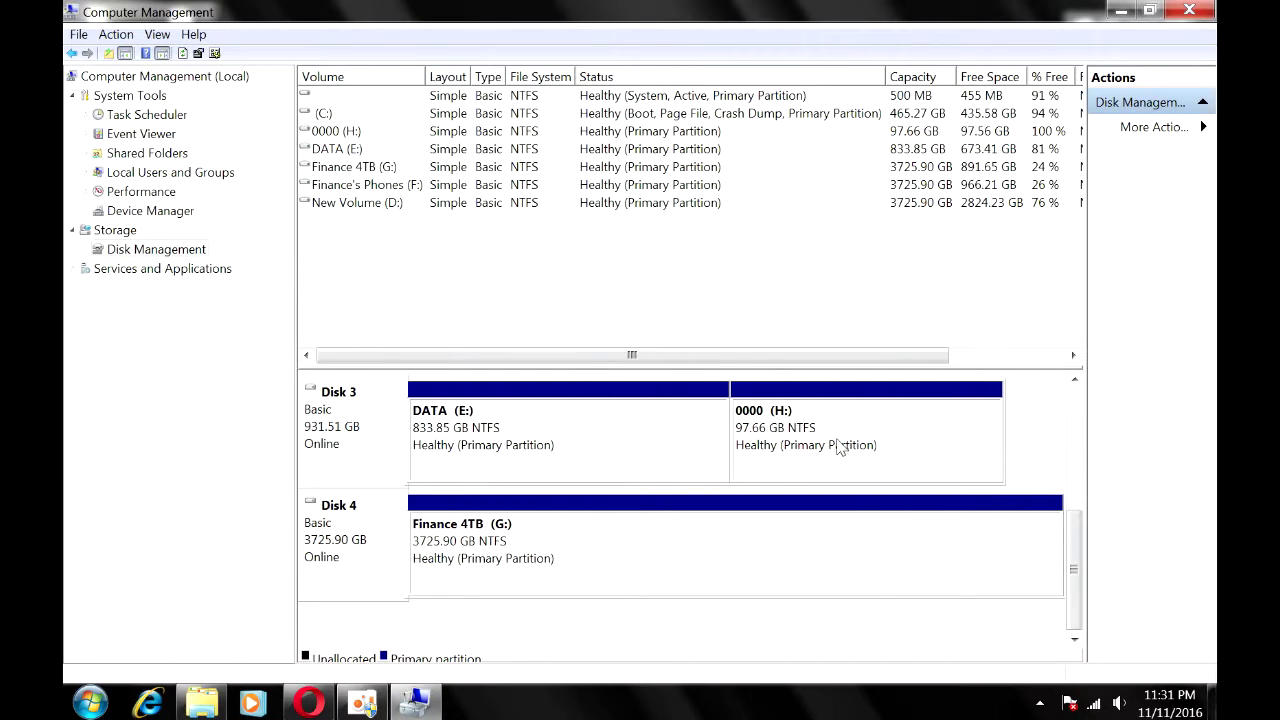
right_click(838, 440)
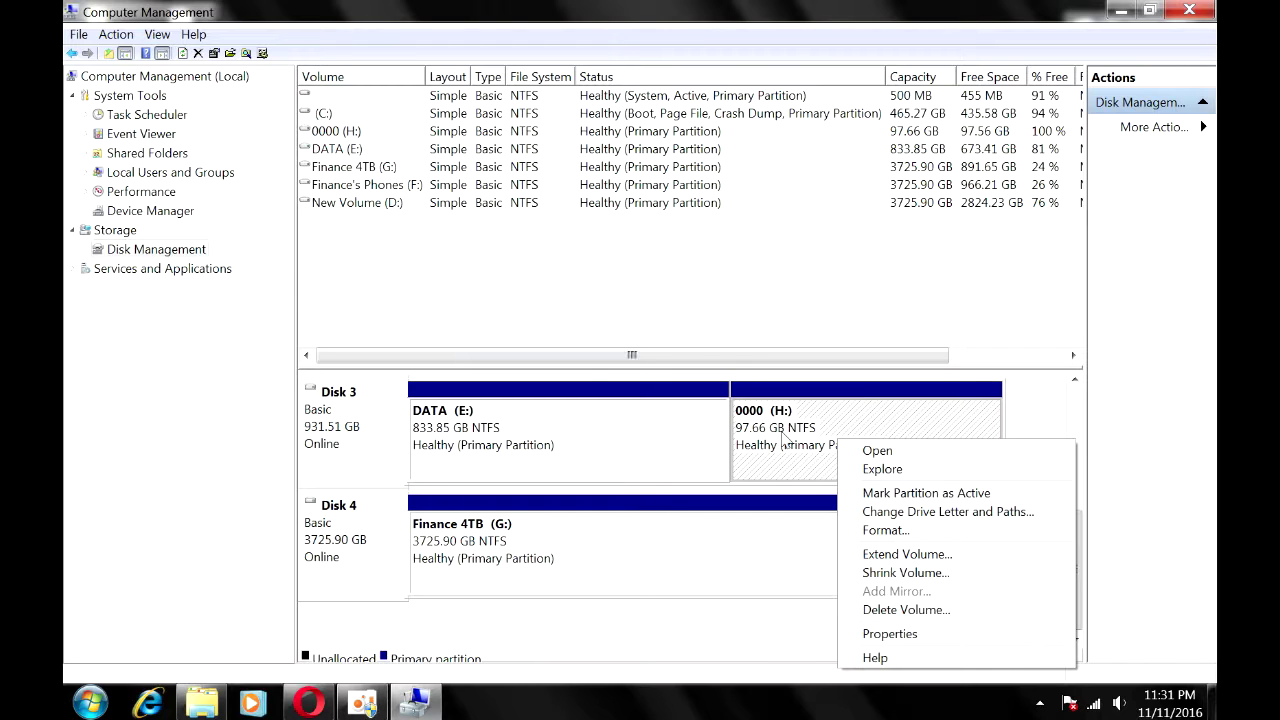
click(885, 612)
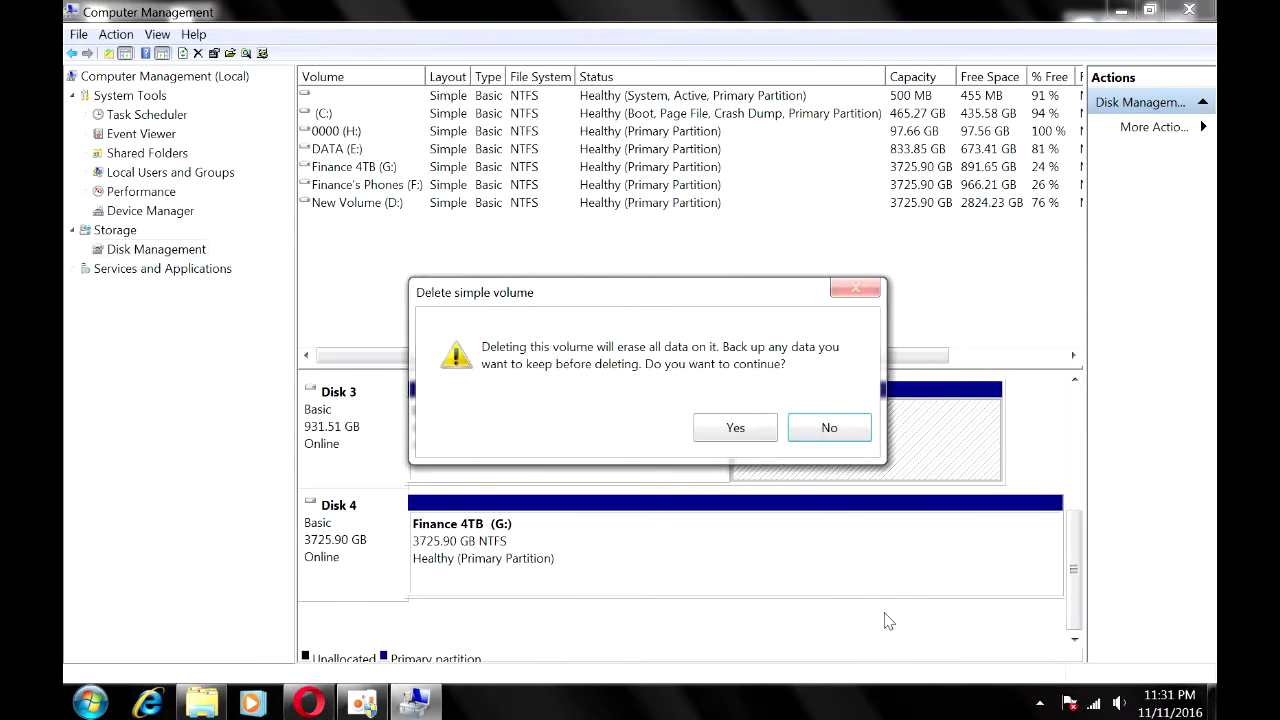
click(737, 428)
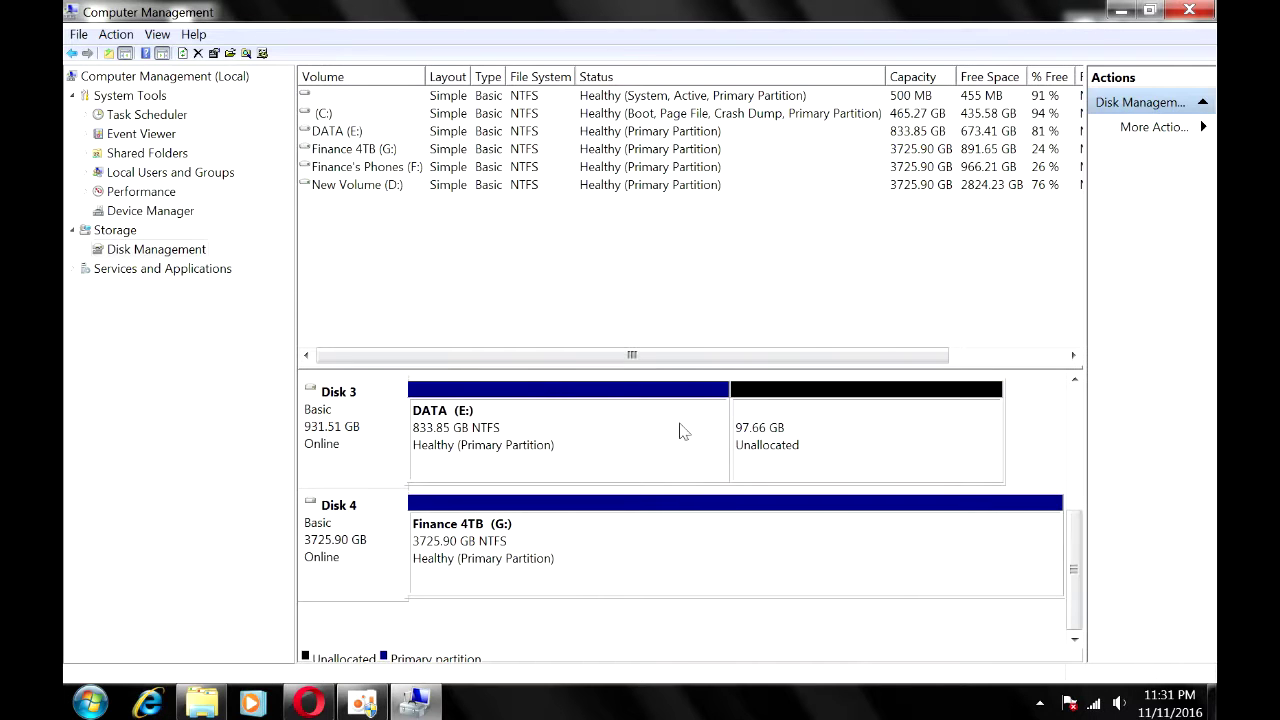
Step: Extend the DATA (E:) volume with the 99999 MB of unallocated space on Disk 3
right_click(638, 426)
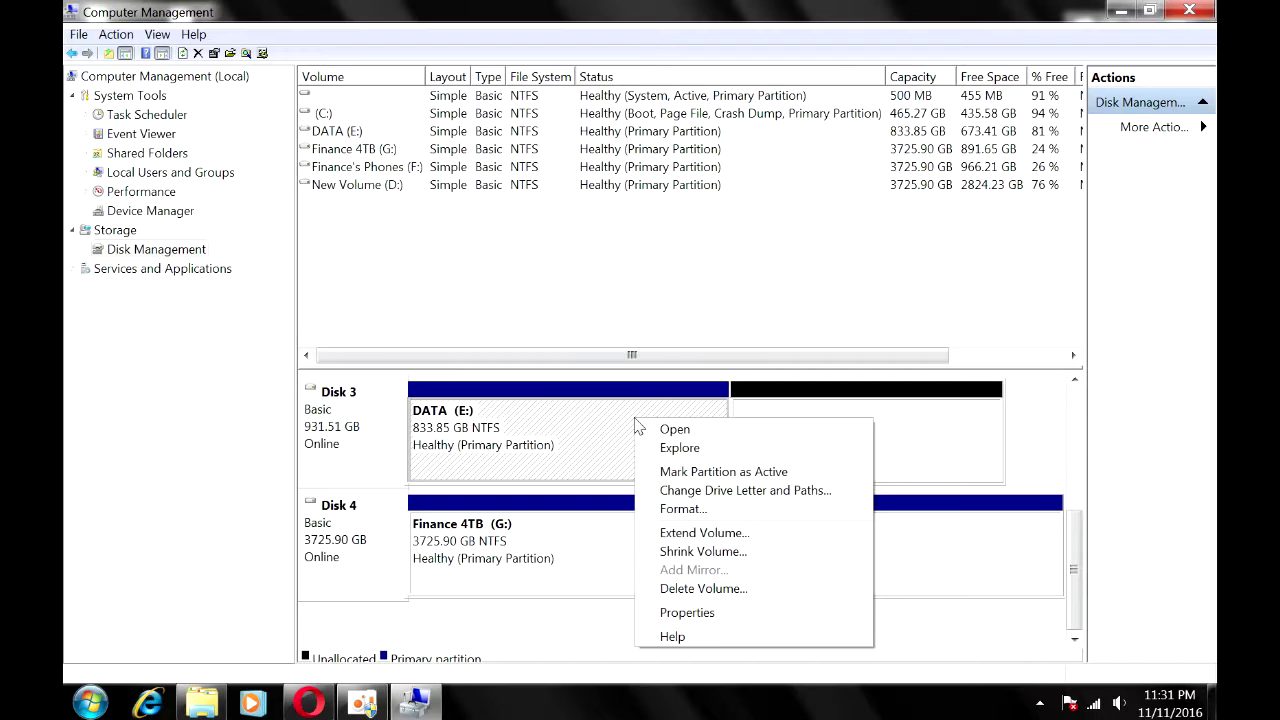
click(722, 535)
click(718, 480)
click(718, 480)
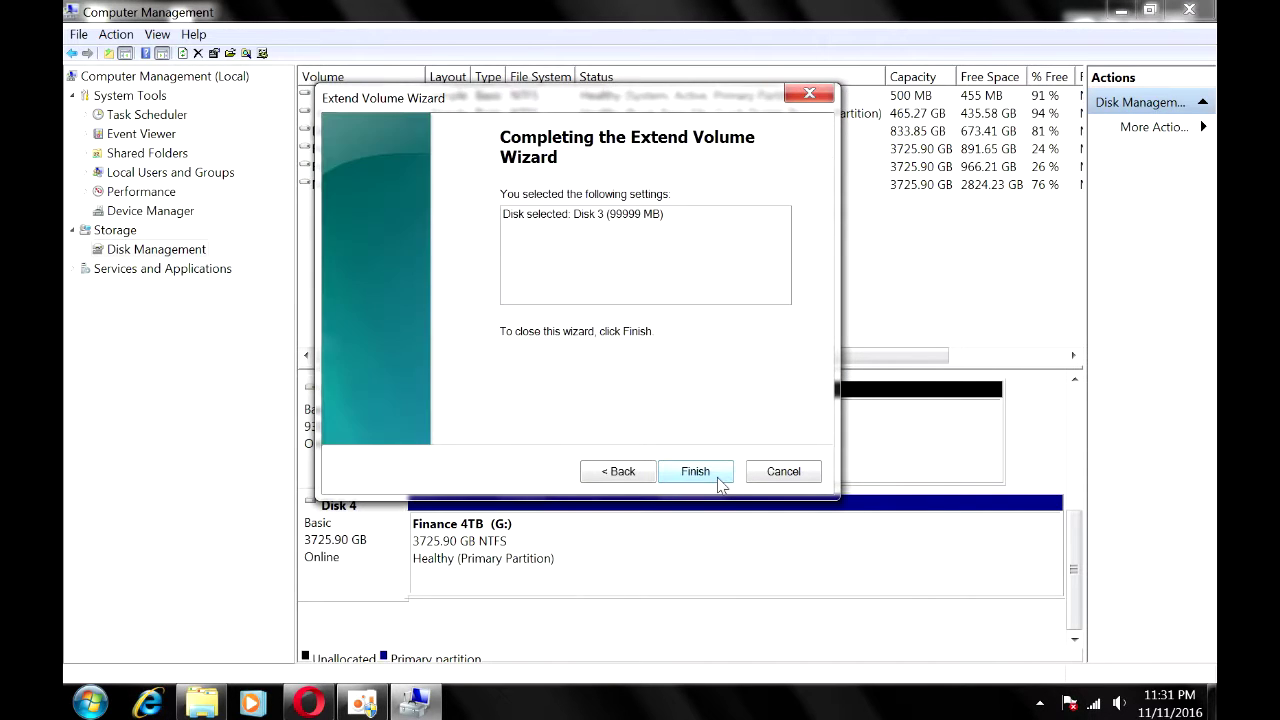
click(718, 480)
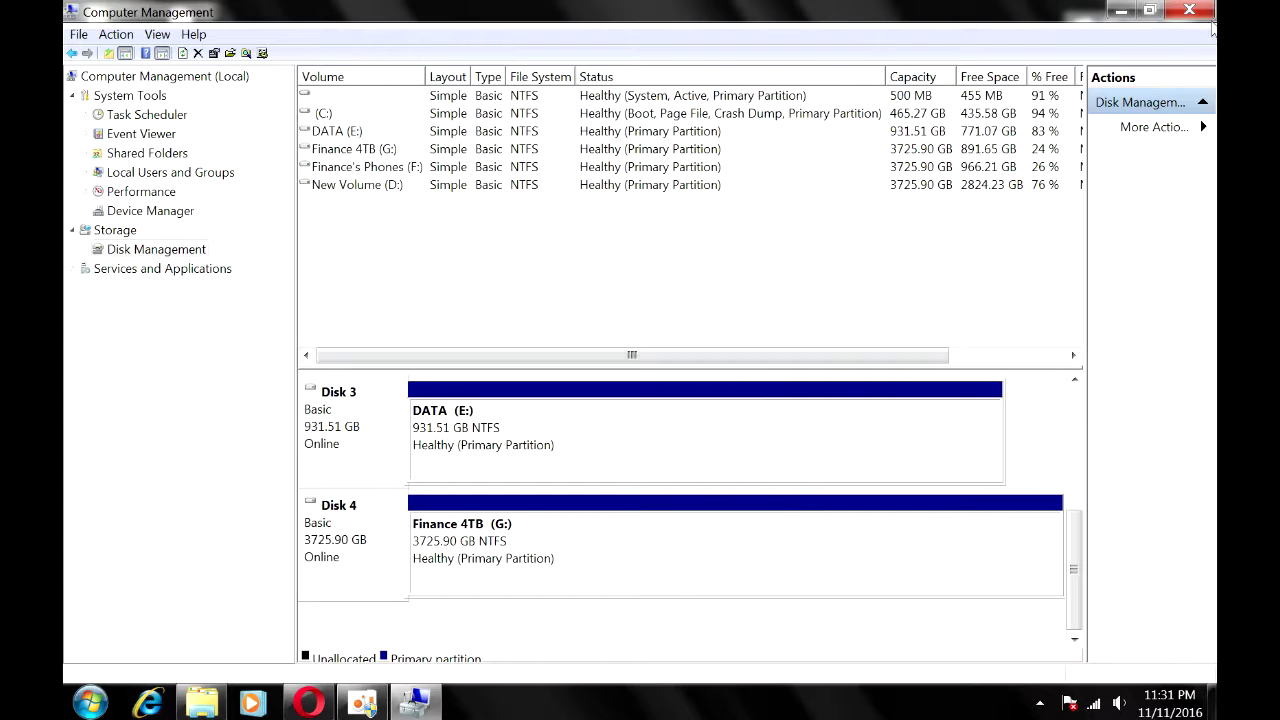
Step: Close Computer Management, refresh the drive list in the Computer view and close that window too
click(1205, 11)
right_click(836, 318)
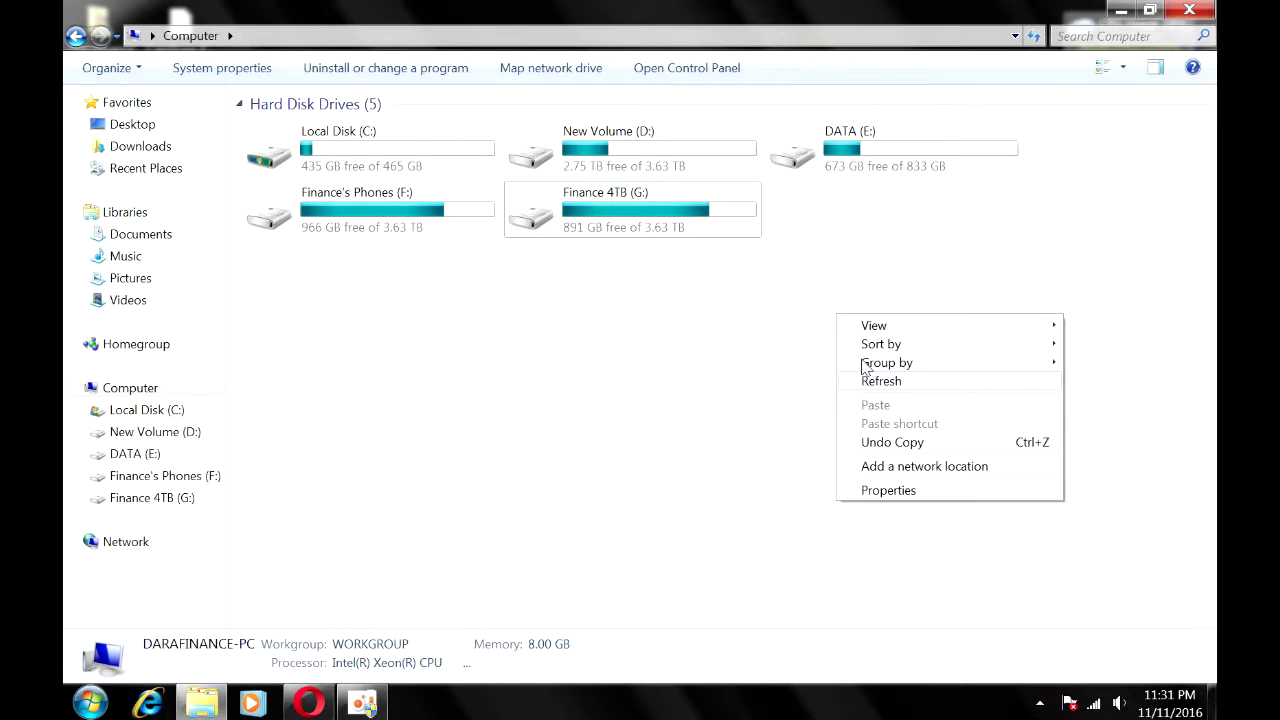
click(876, 384)
click(1210, 8)
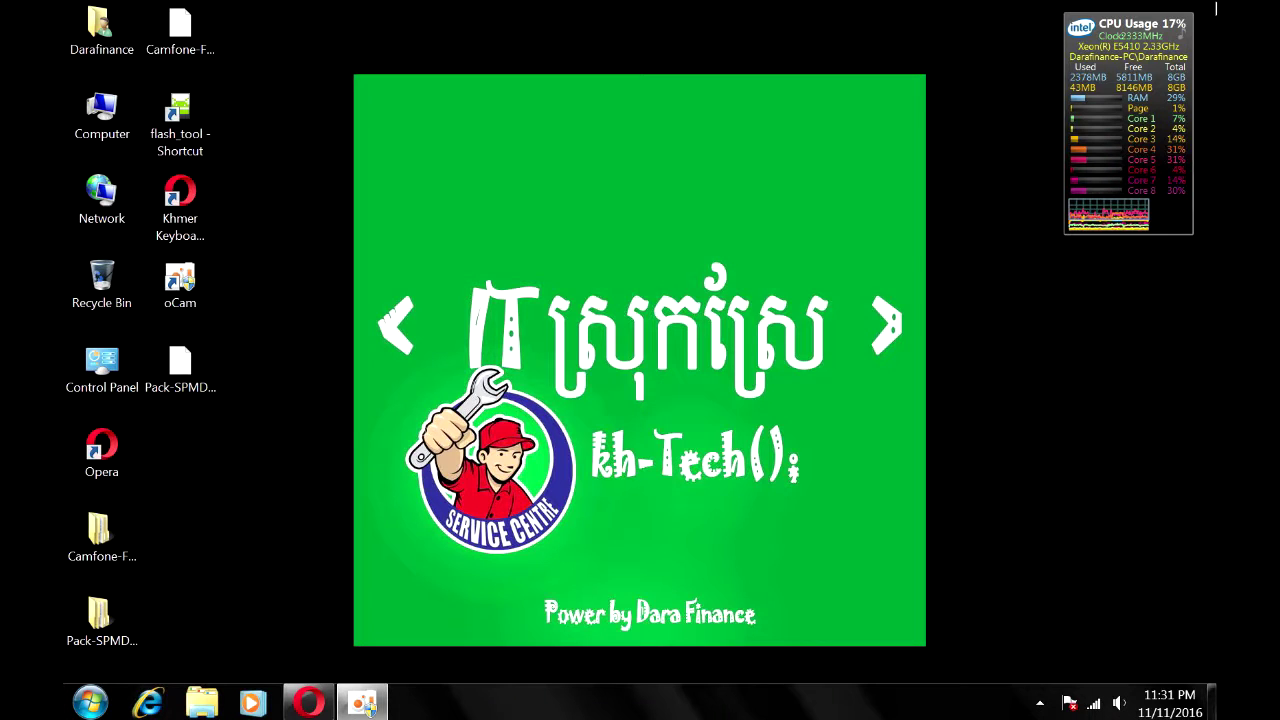